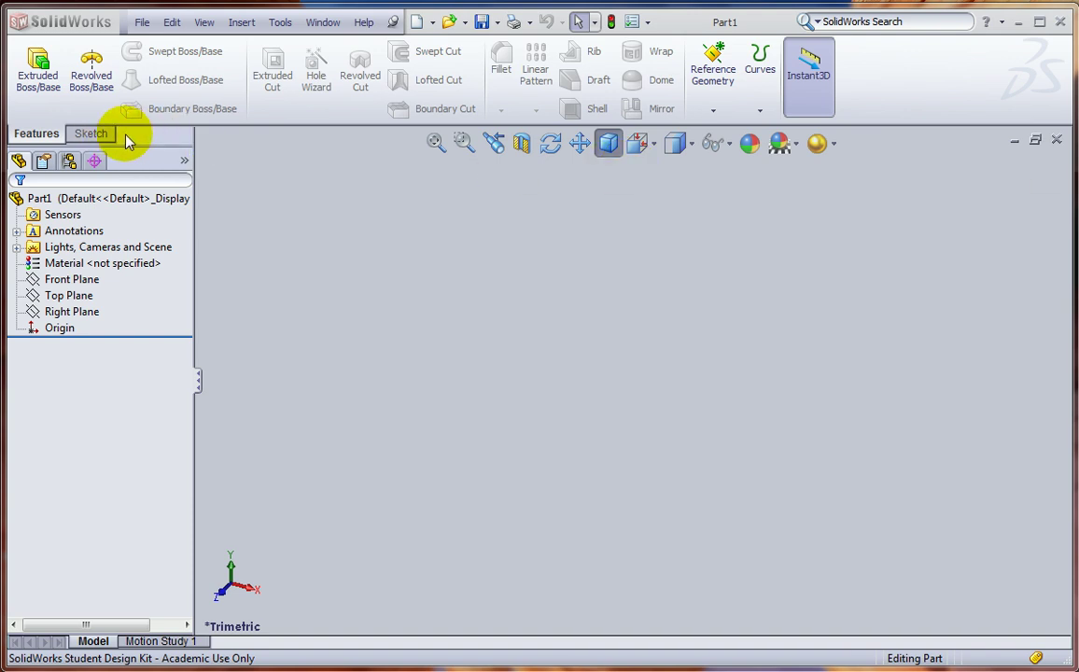
{"action": "left_click", "coordinate": [90, 134]}
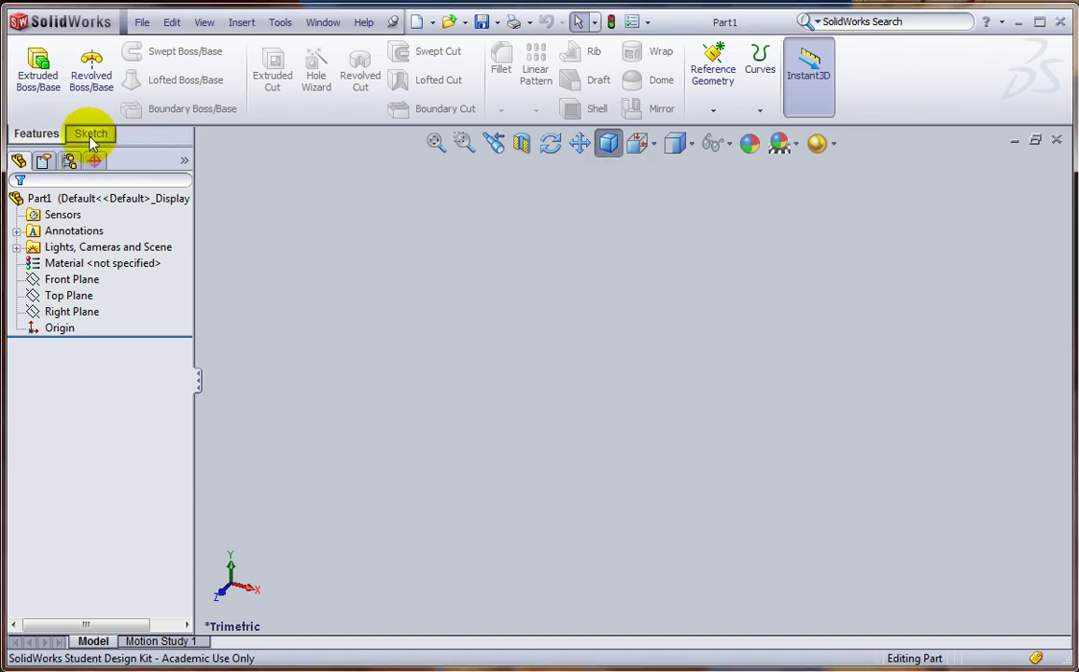
{"action": "left_click", "coordinate": [36, 135]}
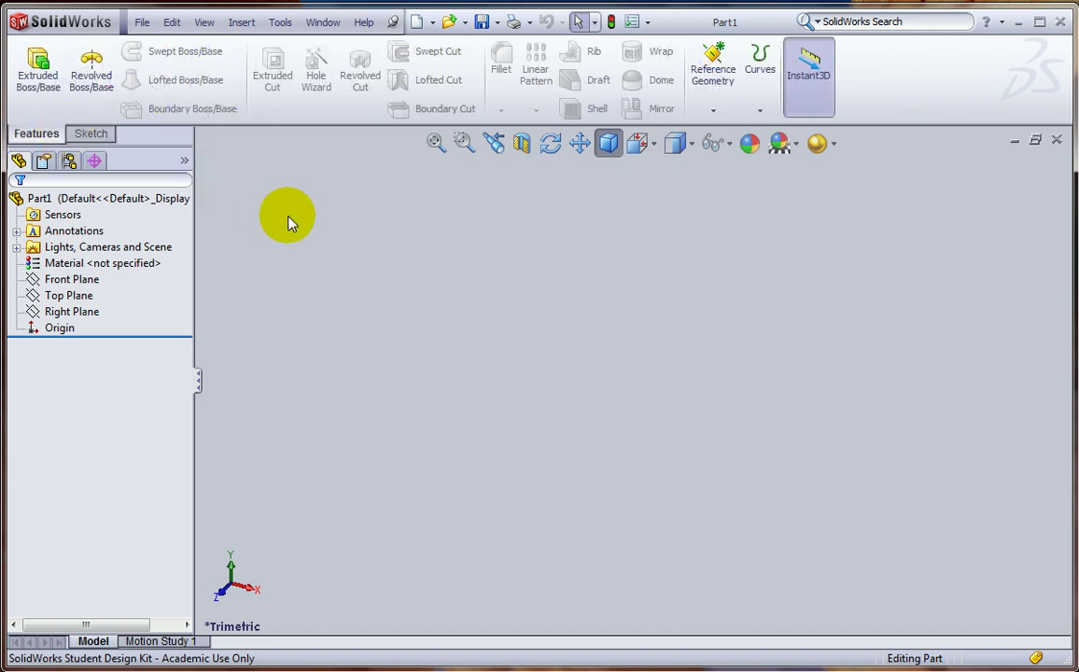
Set the current part's overall drafting standard to ANSI in the document properties and apply it
{"action": "left_click", "coordinate": [633, 24]}
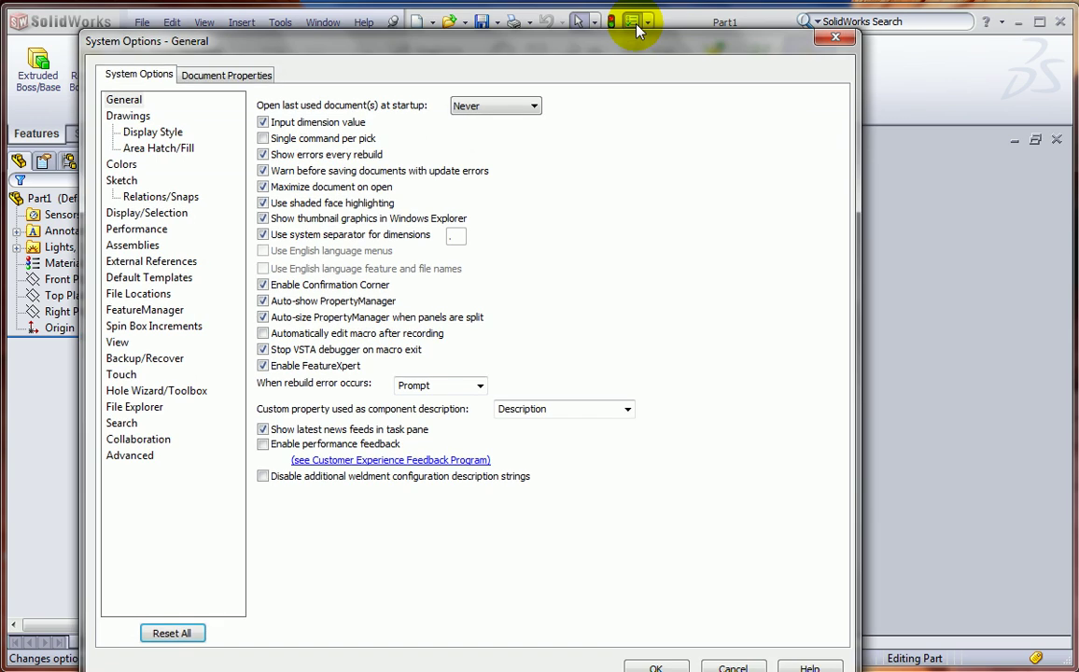
{"action": "left_click_drag", "start_coordinate": [605, 45], "coordinate": [780, 131]}
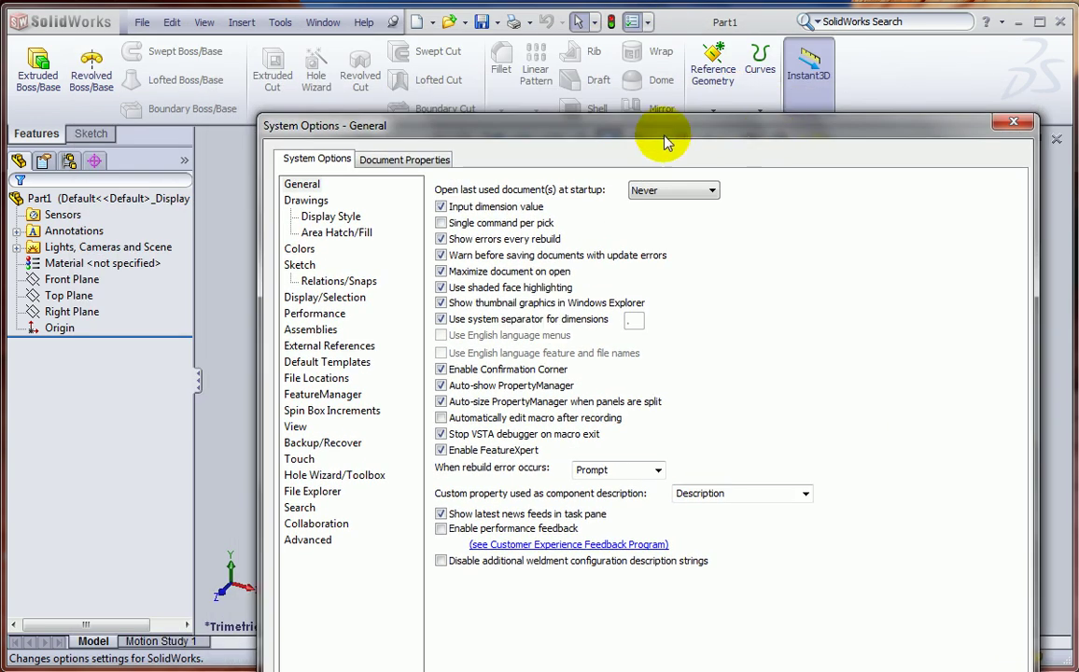
{"action": "left_click", "coordinate": [395, 163]}
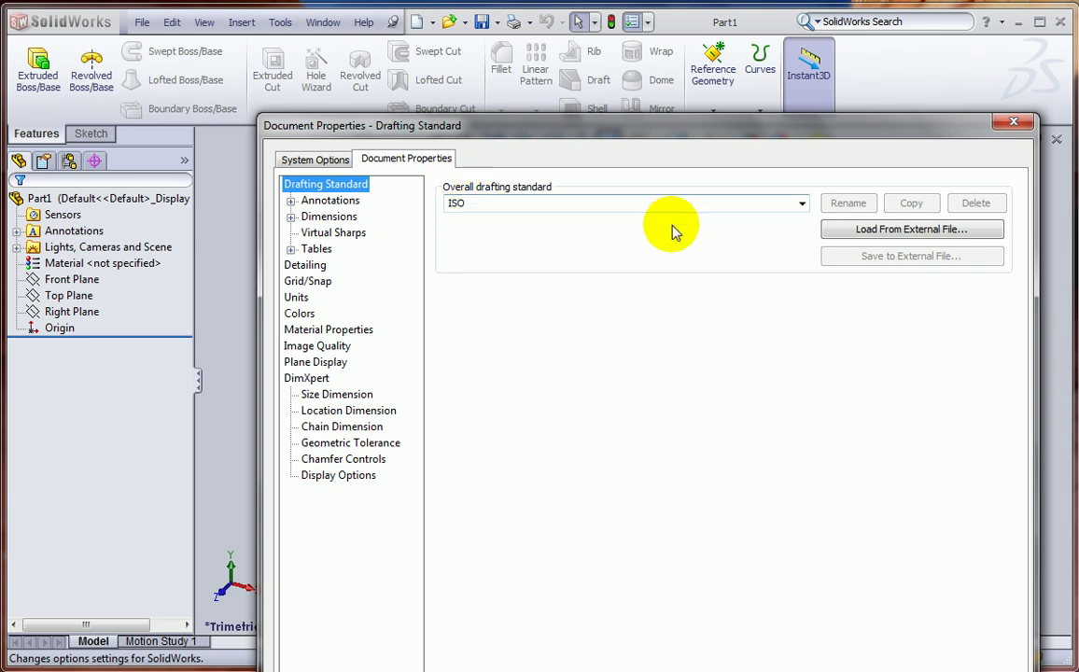
{"action": "left_click", "coordinate": [803, 203]}
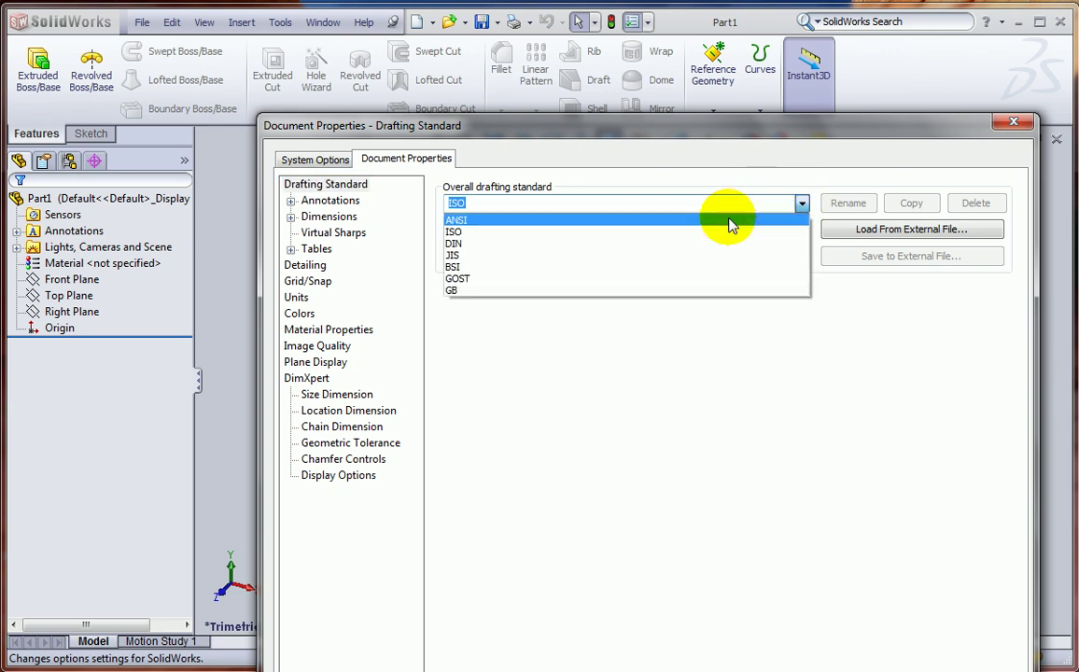
{"action": "left_click", "coordinate": [727, 218]}
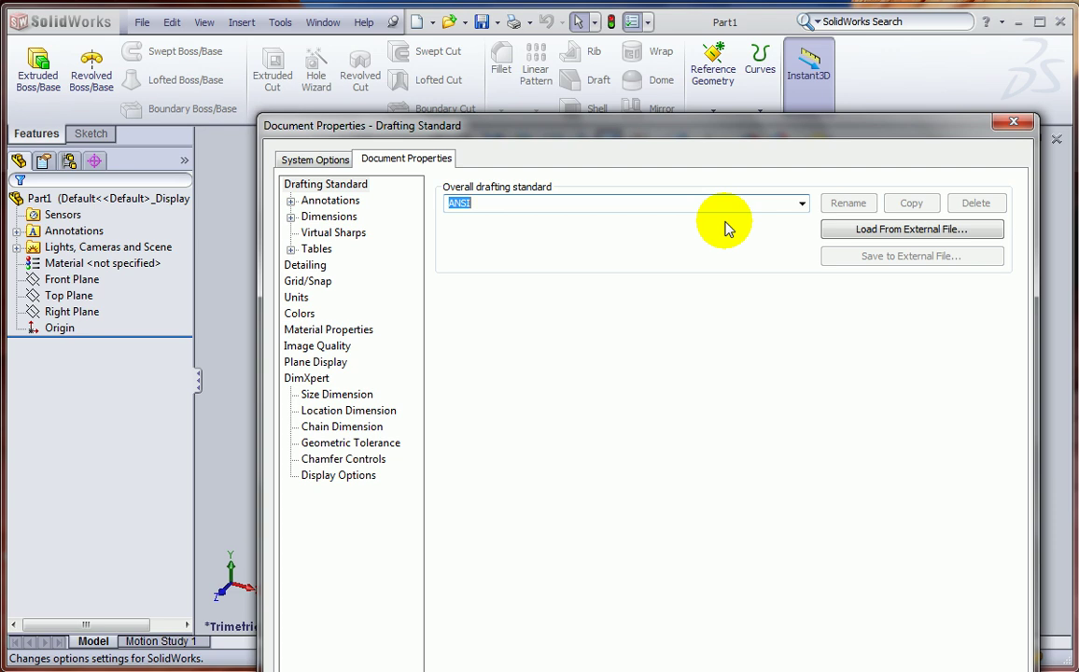
{"action": "left_click_drag", "start_coordinate": [725, 140], "coordinate": [520, 7]}
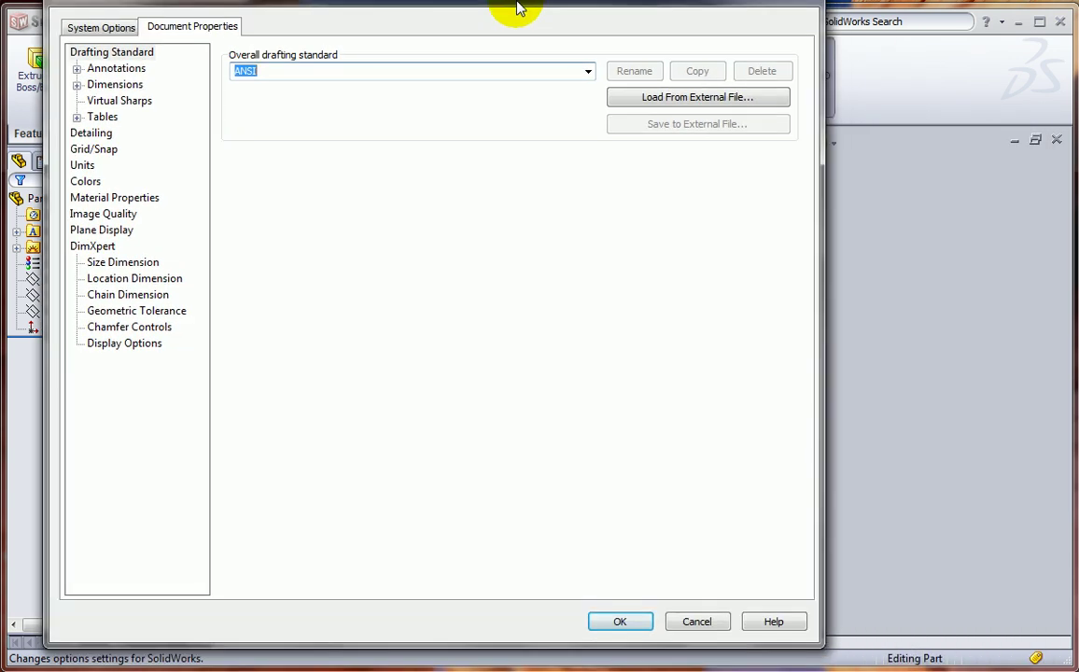
{"action": "left_click", "coordinate": [625, 637]}
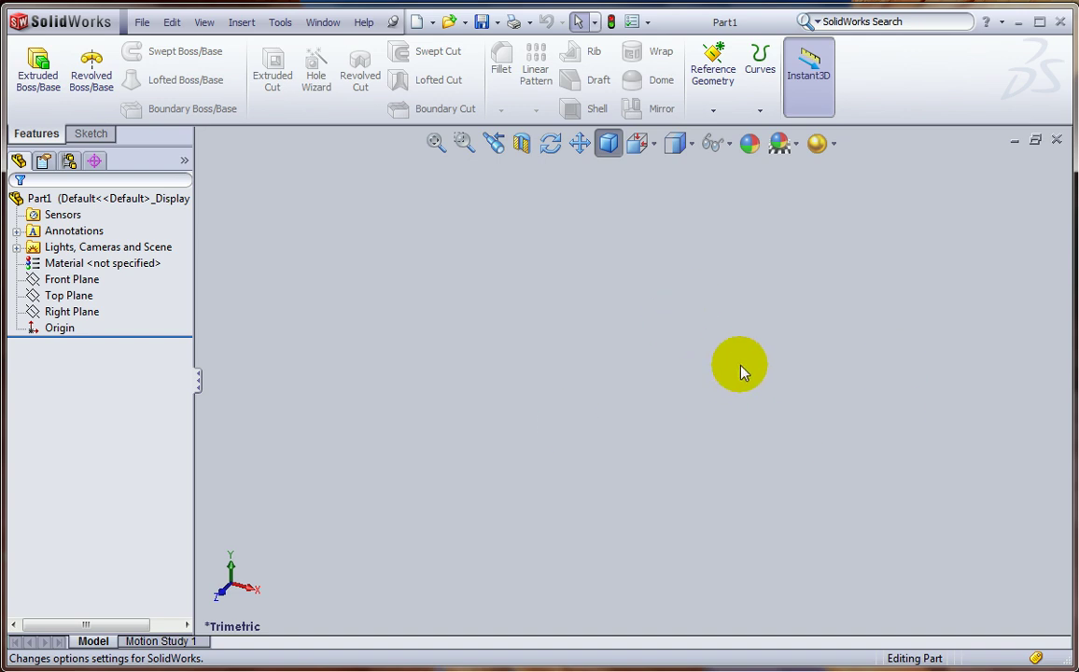
Create a new part document and set its overall drafting standard to ANSI
{"action": "left_click", "coordinate": [419, 28]}
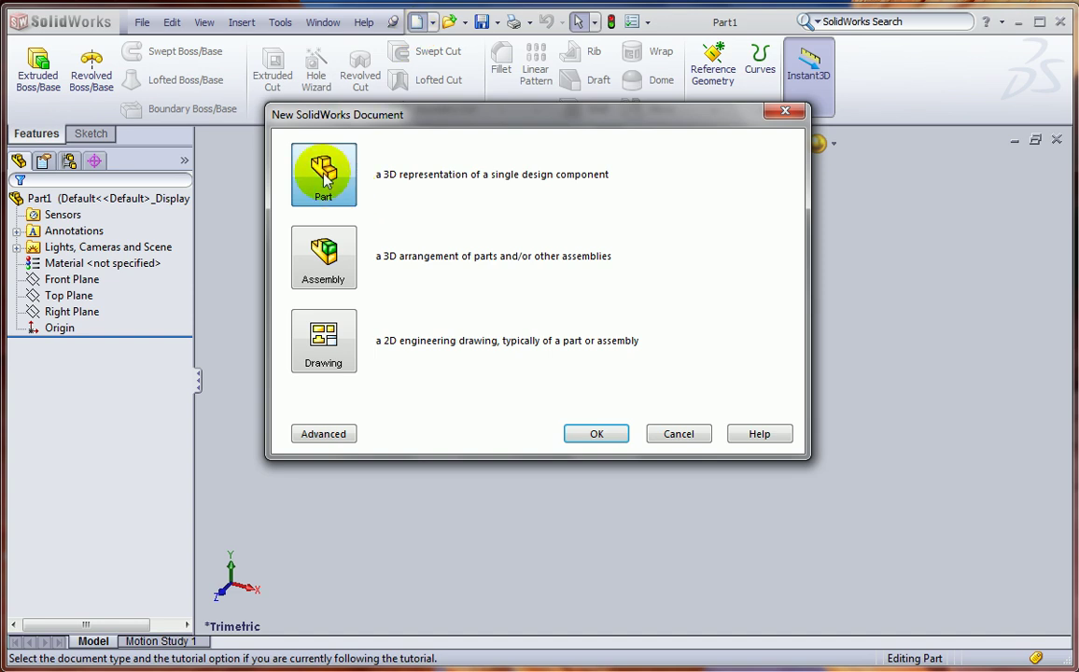
{"action": "double_click", "coordinate": [323, 171]}
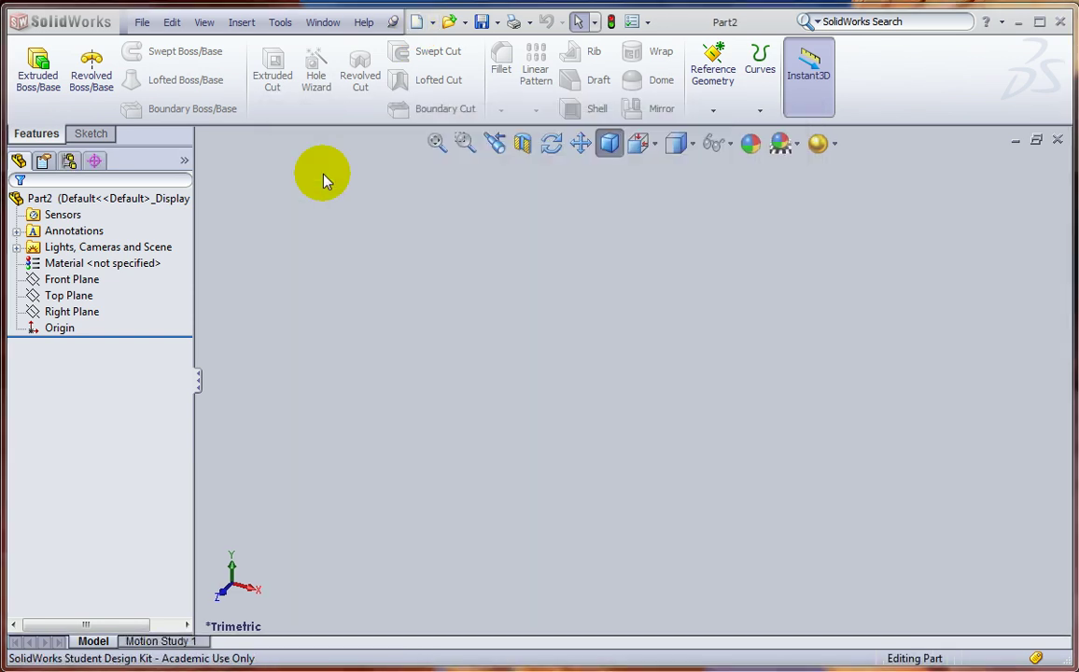
{"action": "left_click", "coordinate": [635, 22]}
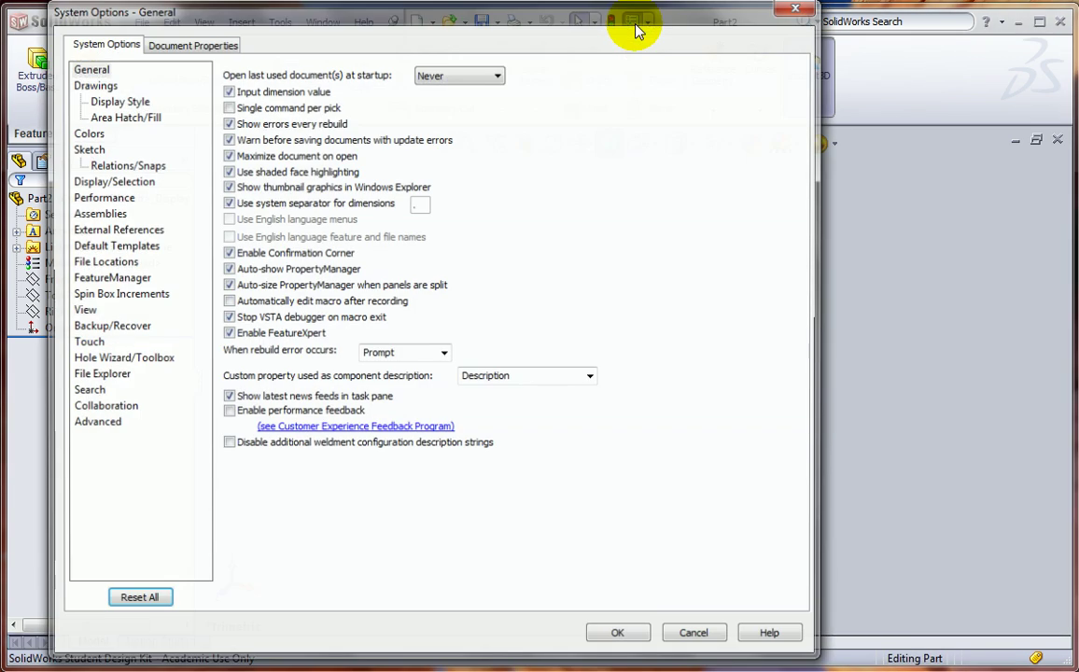
{"action": "left_click", "coordinate": [192, 41]}
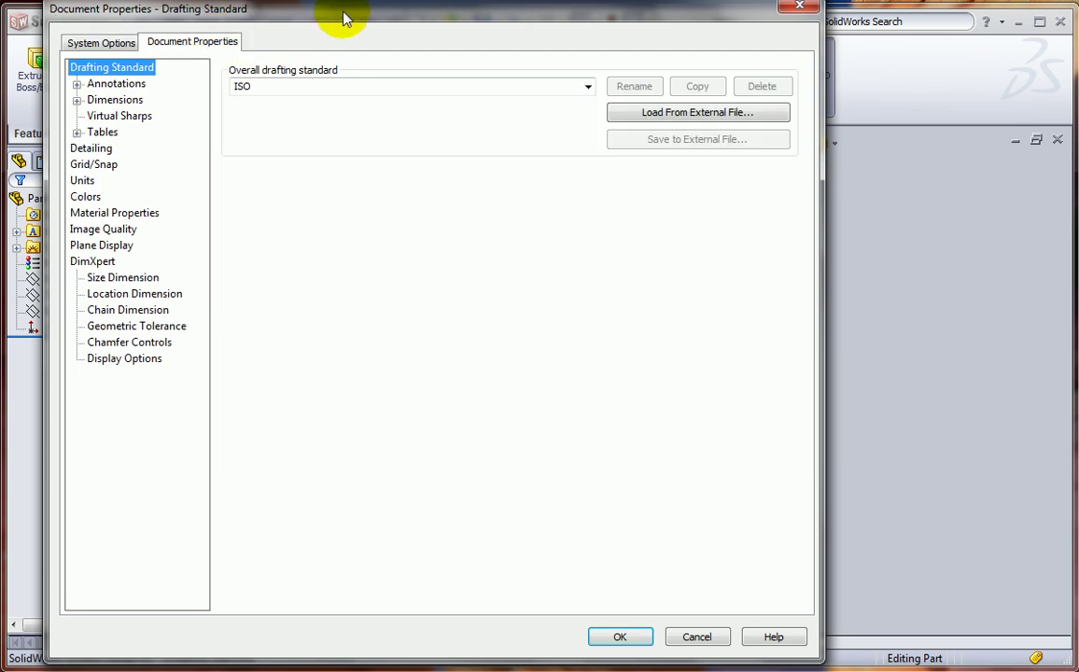
{"action": "left_click_drag", "start_coordinate": [344, 15], "coordinate": [480, 109]}
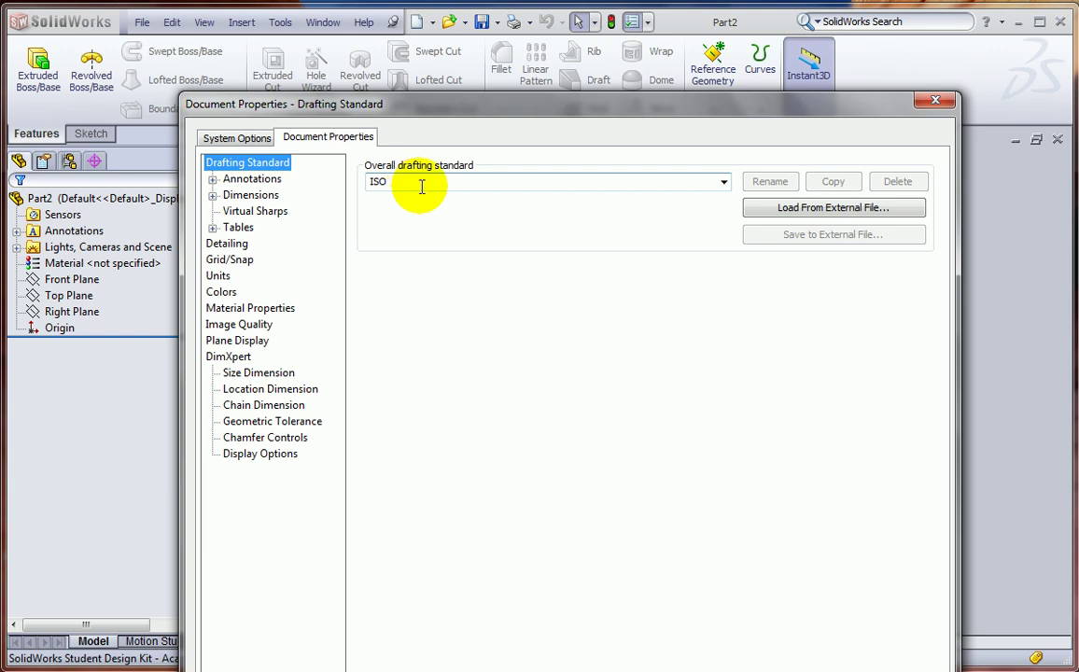
{"action": "left_click", "coordinate": [723, 181]}
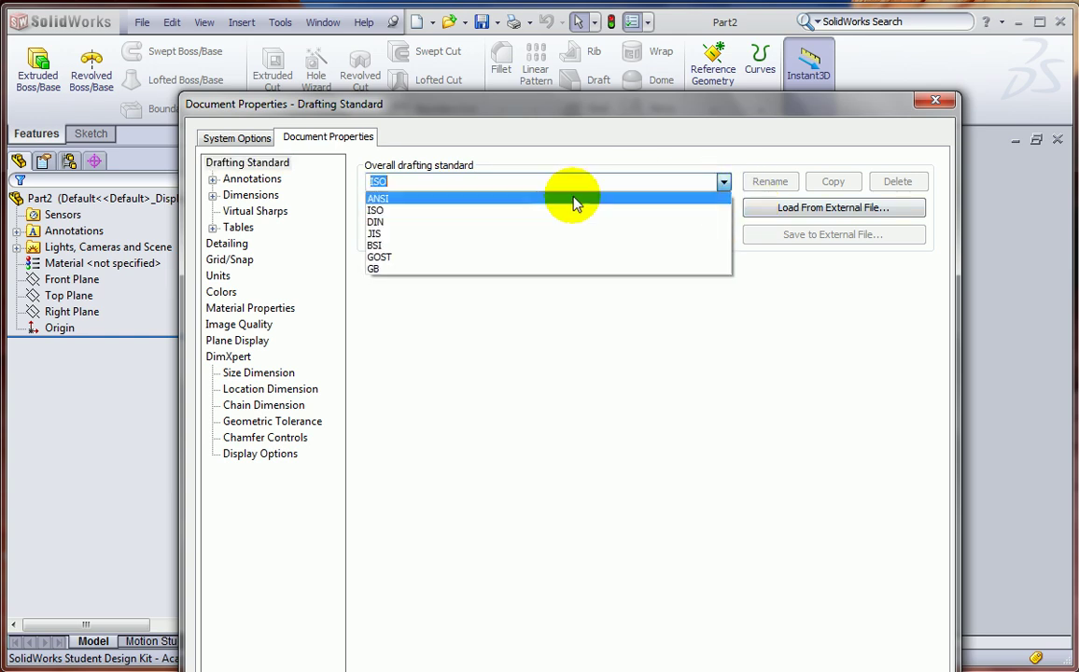
{"action": "left_click", "coordinate": [397, 200]}
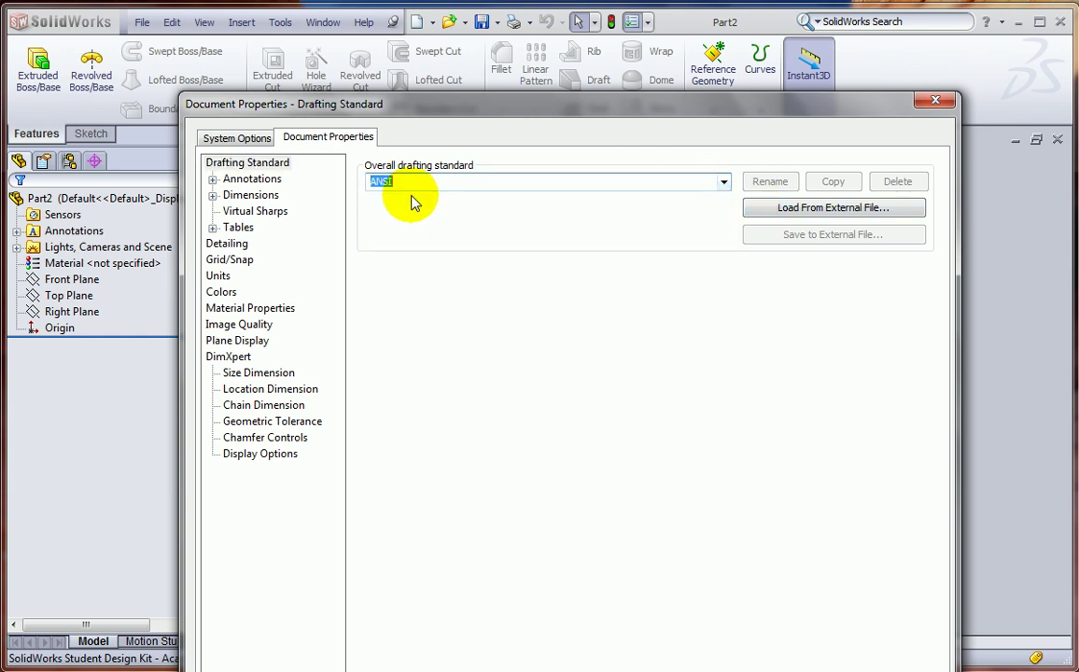
Choose .123 as the primary dimension precision and turn on the grid display for the document
{"action": "left_click", "coordinate": [249, 196]}
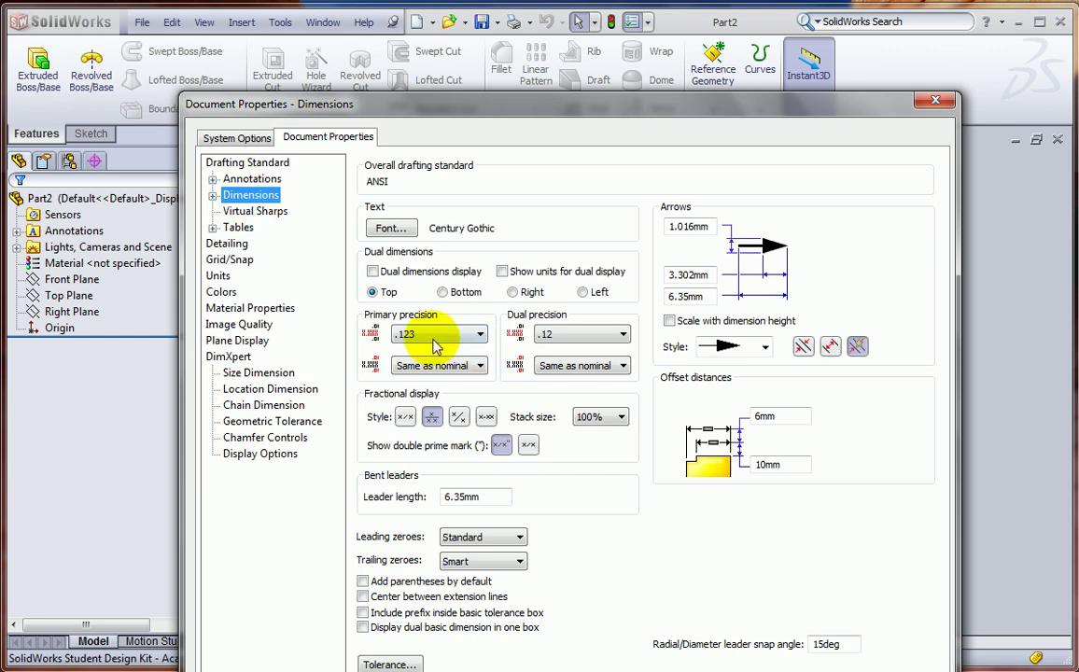
{"action": "left_click", "coordinate": [474, 338]}
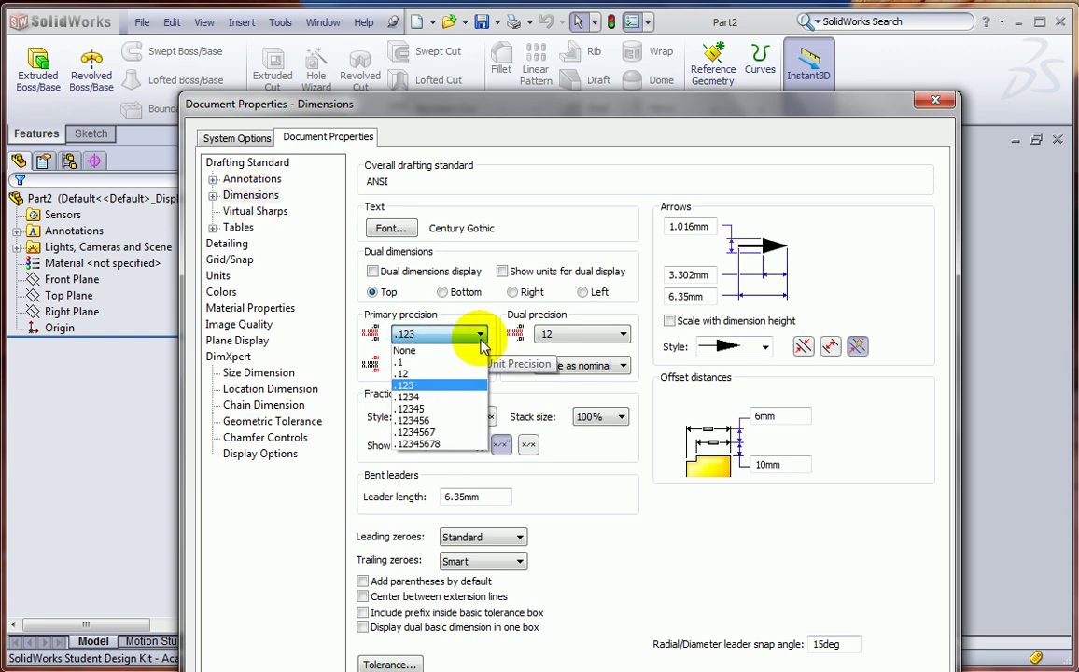
{"action": "left_click", "coordinate": [419, 389]}
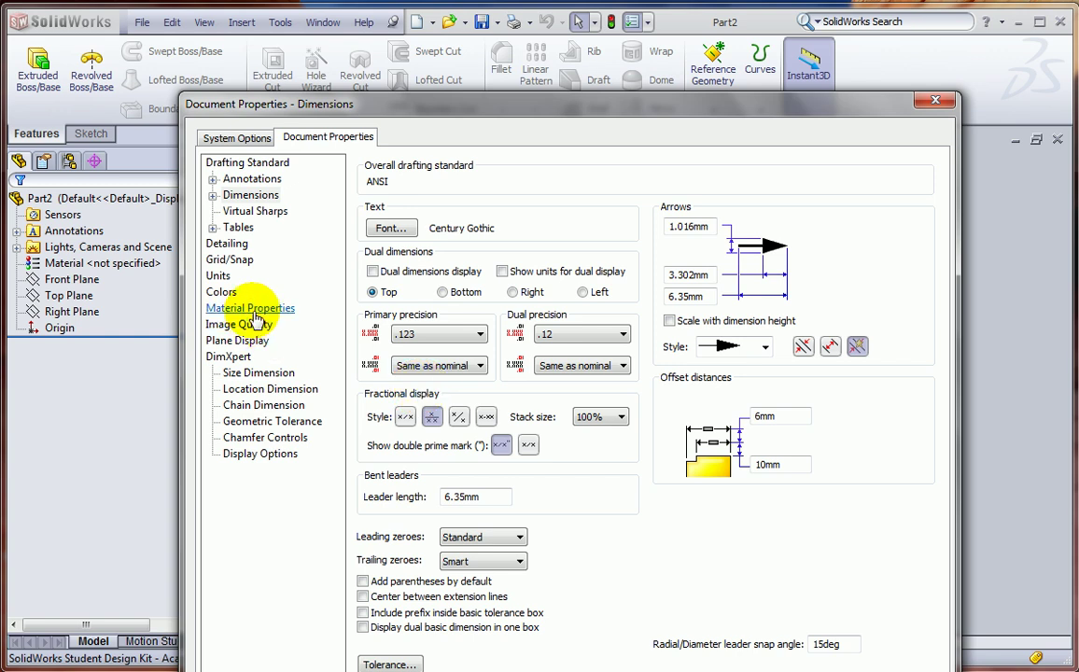
{"action": "left_click", "coordinate": [239, 262]}
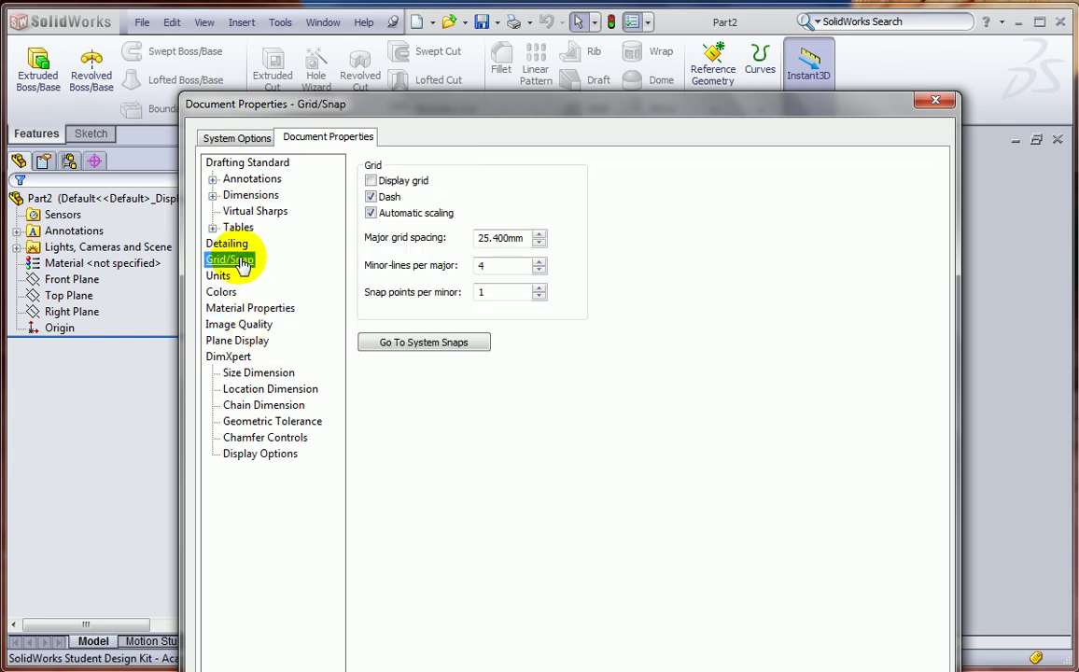
{"action": "left_click", "coordinate": [372, 181]}
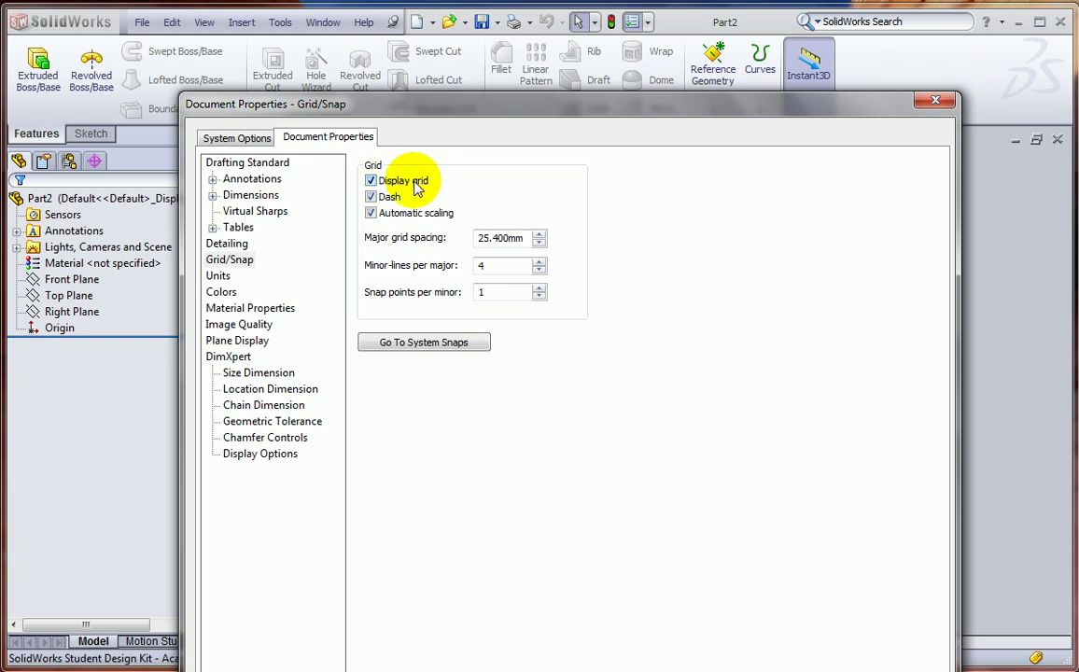
Set the unit system to IPS (inch, pound, second) with .123 decimals for the basic length unit
{"action": "left_click", "coordinate": [220, 277]}
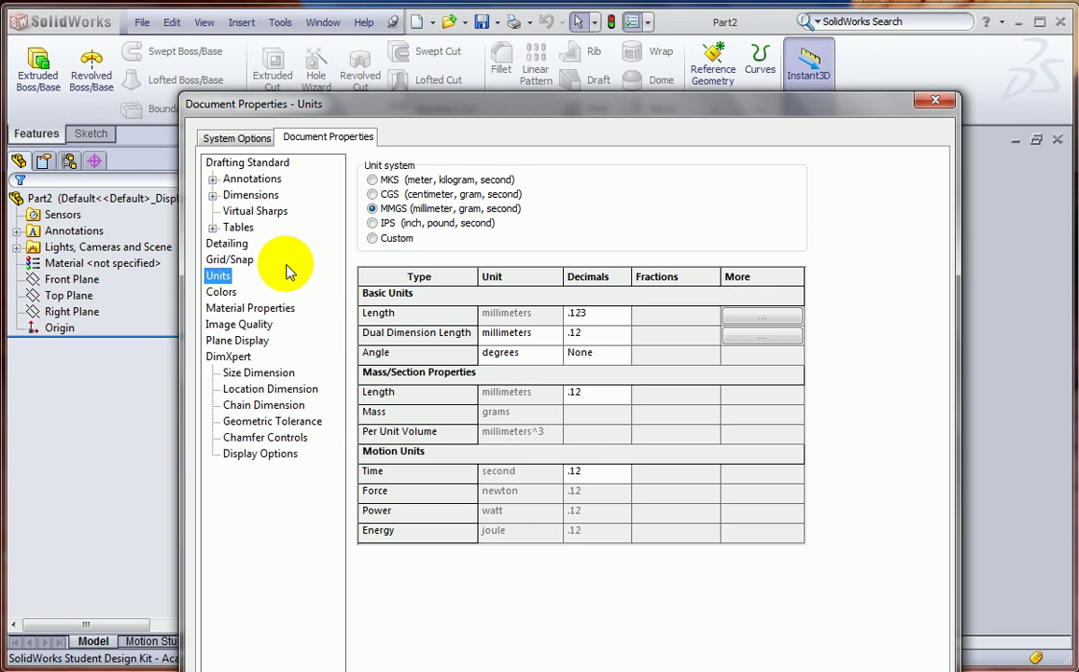
{"action": "left_click", "coordinate": [375, 225]}
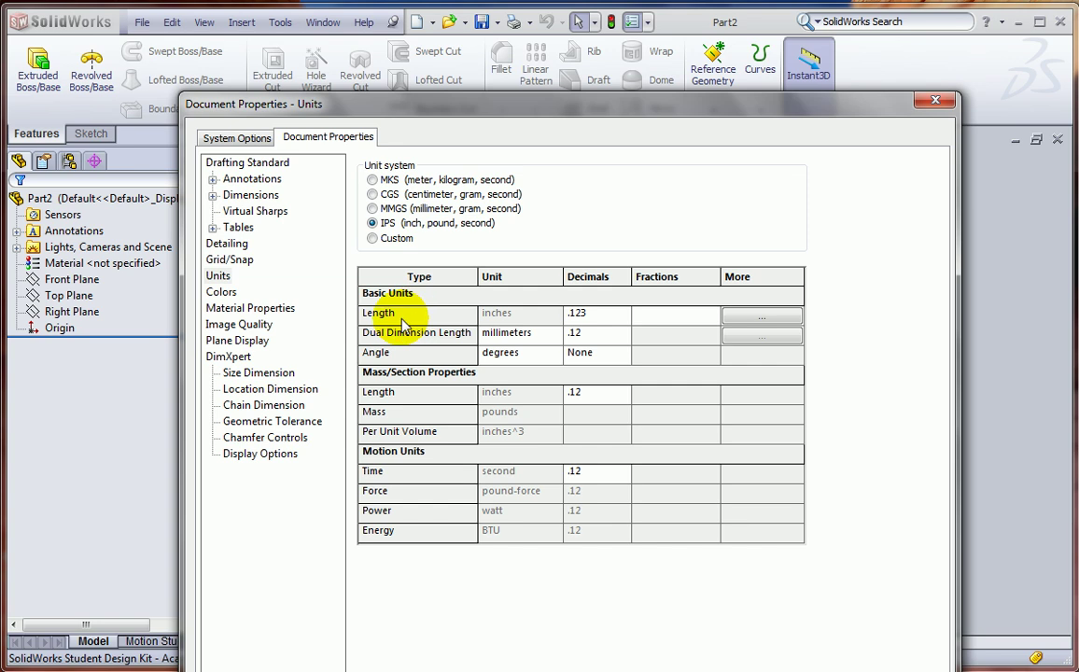
{"action": "left_click", "coordinate": [620, 320]}
{"action": "left_click", "coordinate": [622, 316]}
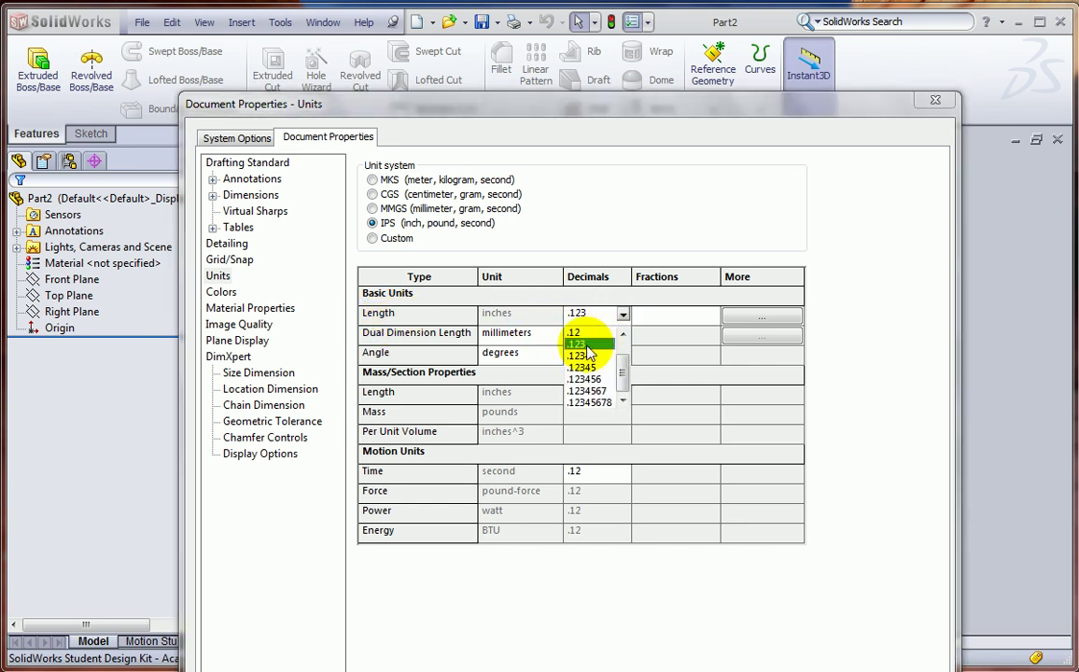
{"action": "left_click", "coordinate": [586, 345]}
Set the angle decimals to None and apply the document properties
{"action": "left_click", "coordinate": [600, 355]}
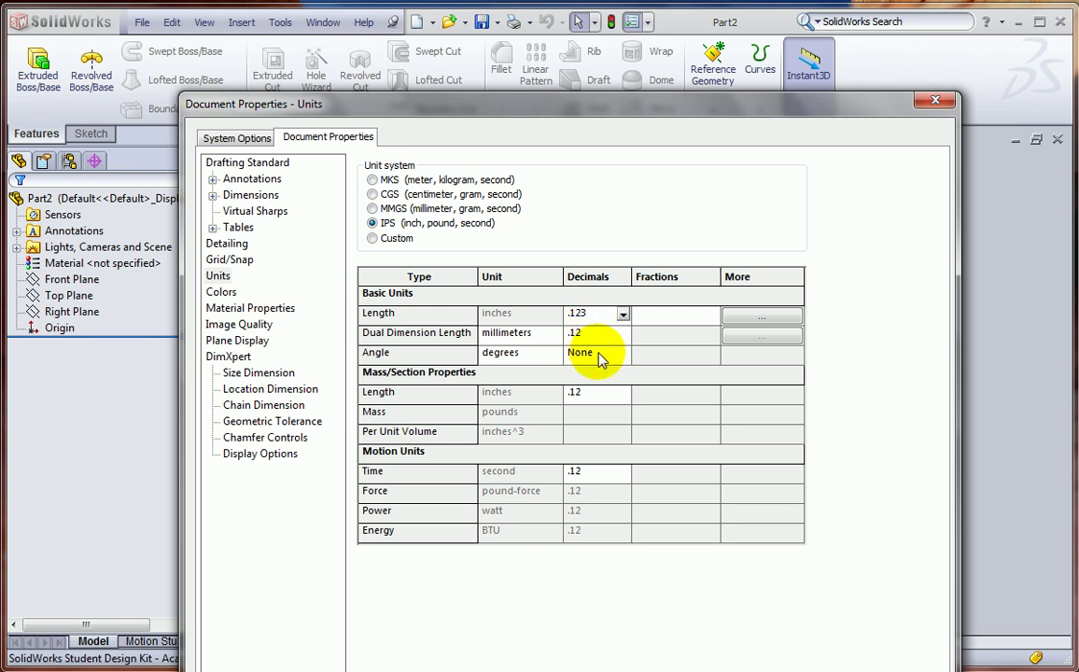
{"action": "left_click", "coordinate": [622, 354]}
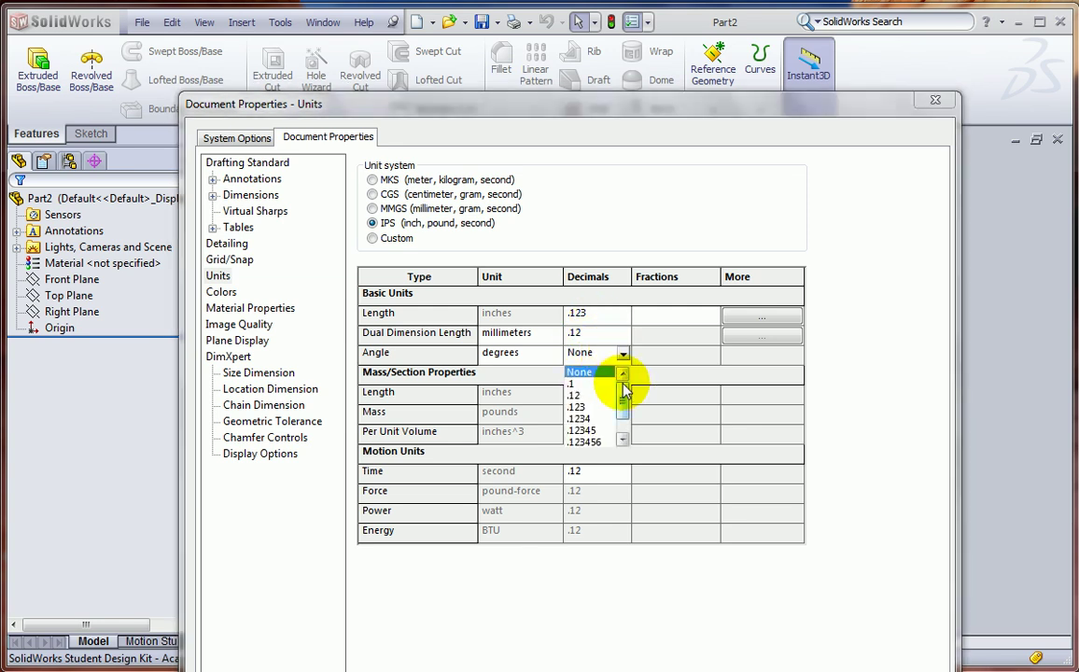
{"action": "left_click", "coordinate": [589, 375]}
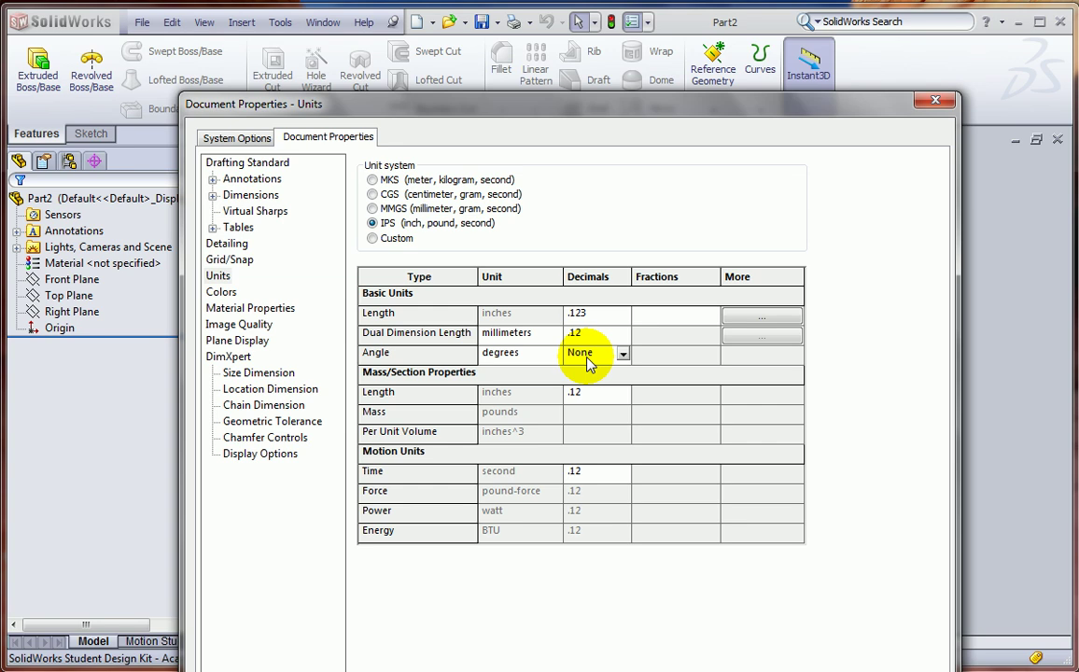
{"action": "left_click_drag", "start_coordinate": [712, 105], "coordinate": [522, 25]}
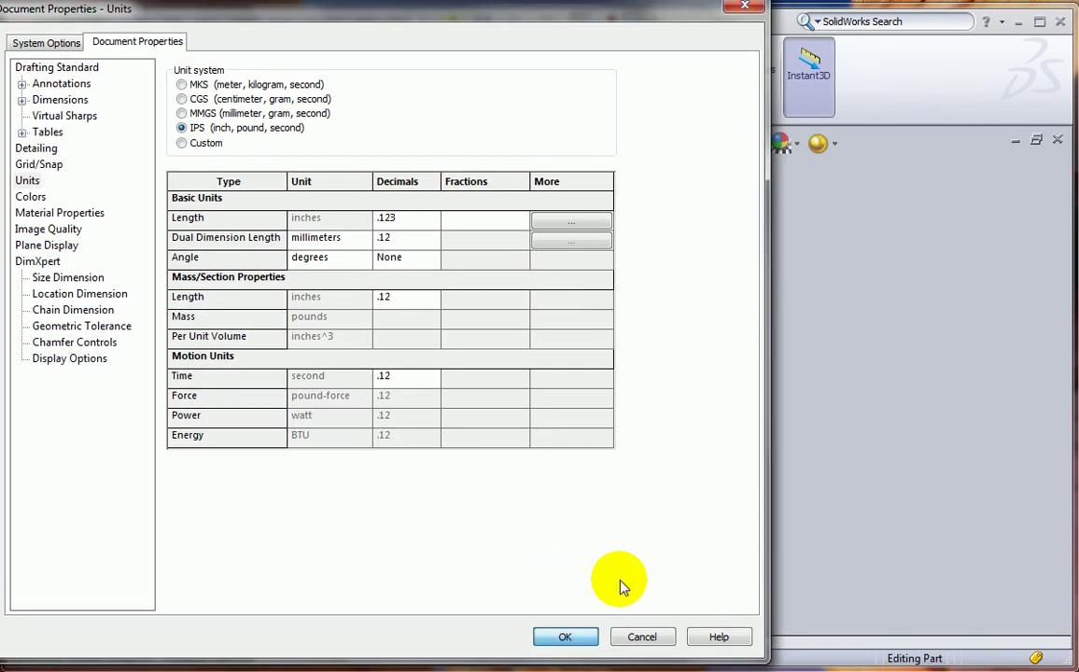
{"action": "key", "text": "Return"}
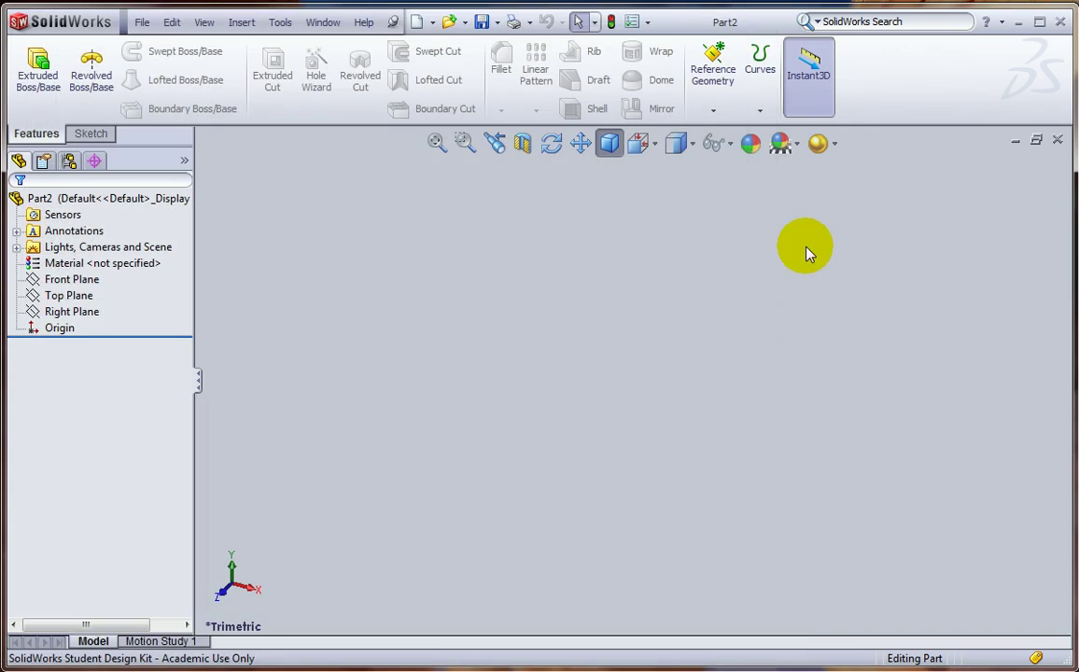
{"action": "left_click", "coordinate": [93, 135]}
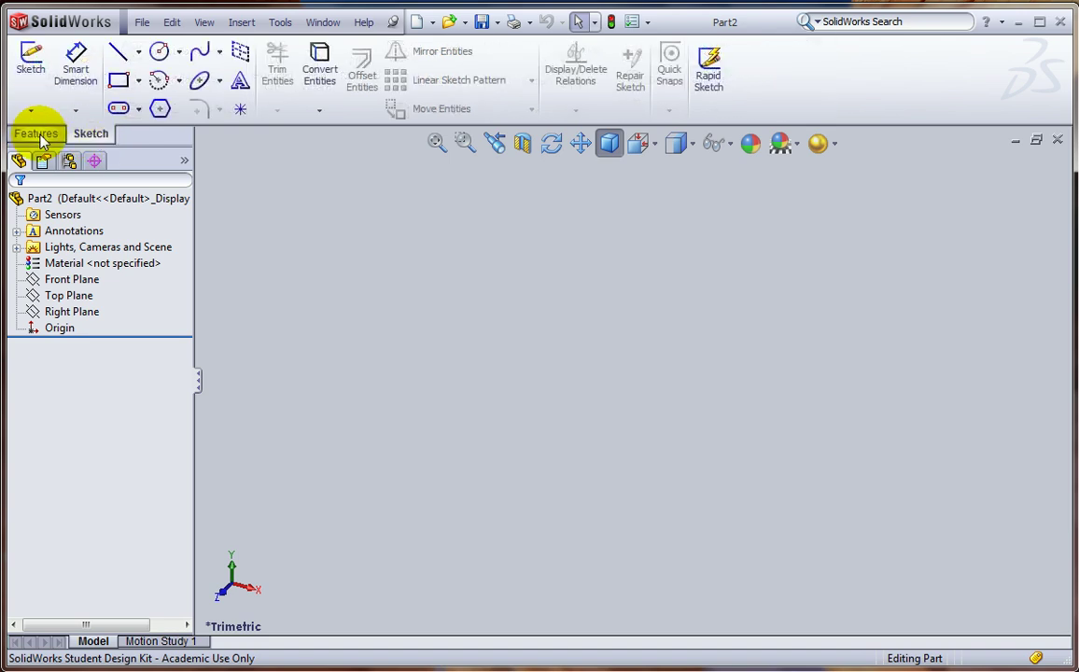
{"action": "left_click", "coordinate": [37, 134]}
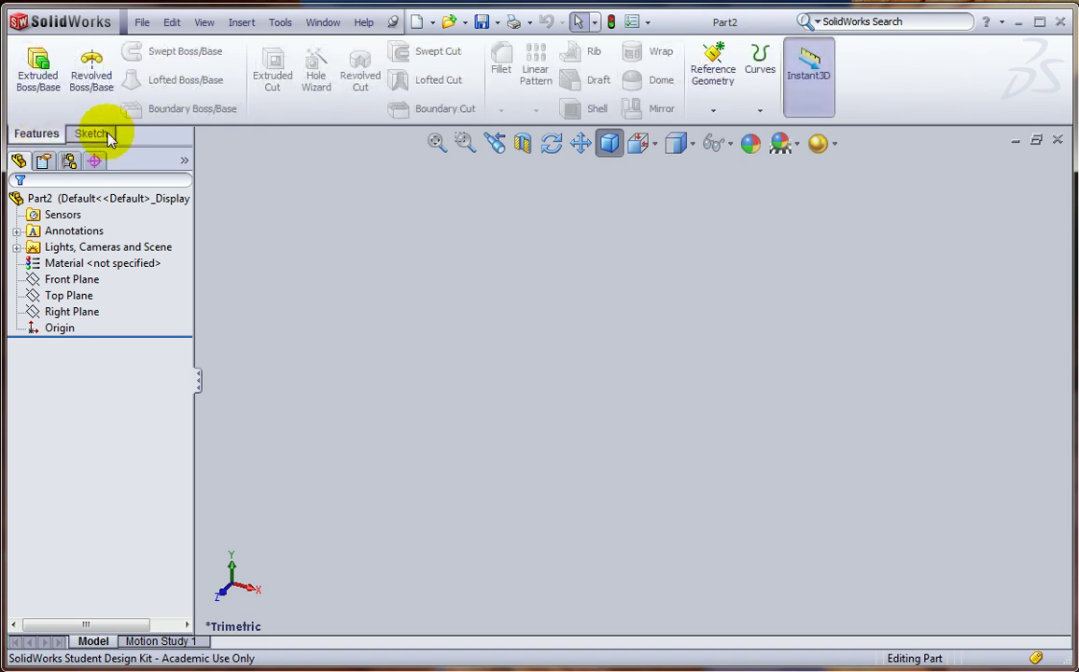
Turn off Instant3D and apply the Plain White scene as the background
{"action": "left_click", "coordinate": [807, 85]}
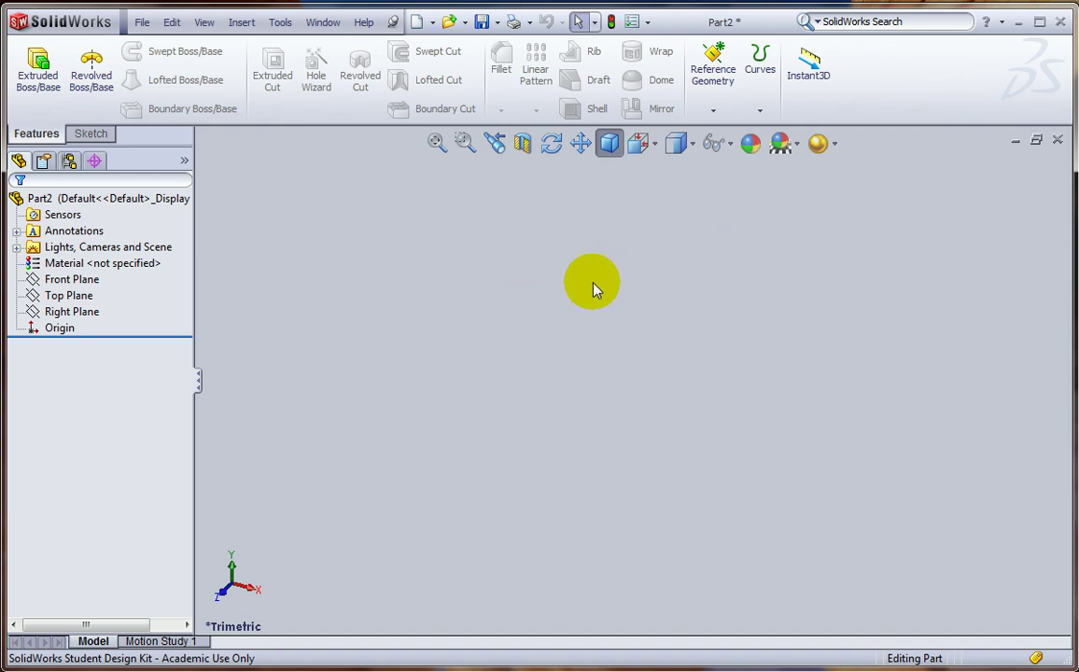
{"action": "left_click", "coordinate": [799, 148]}
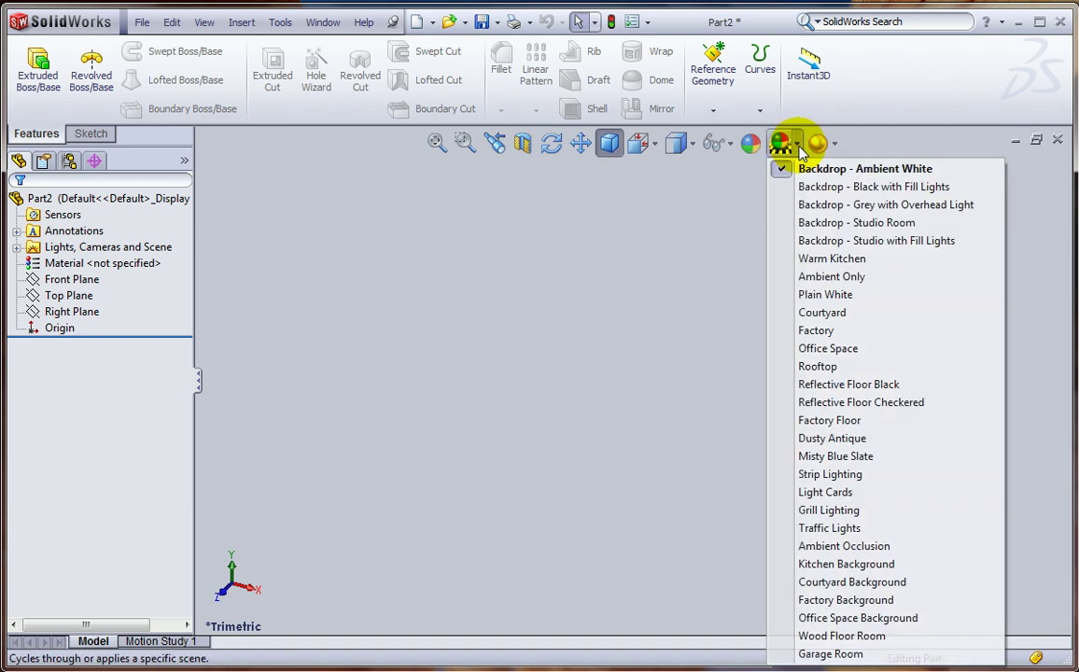
{"action": "left_click", "coordinate": [817, 294]}
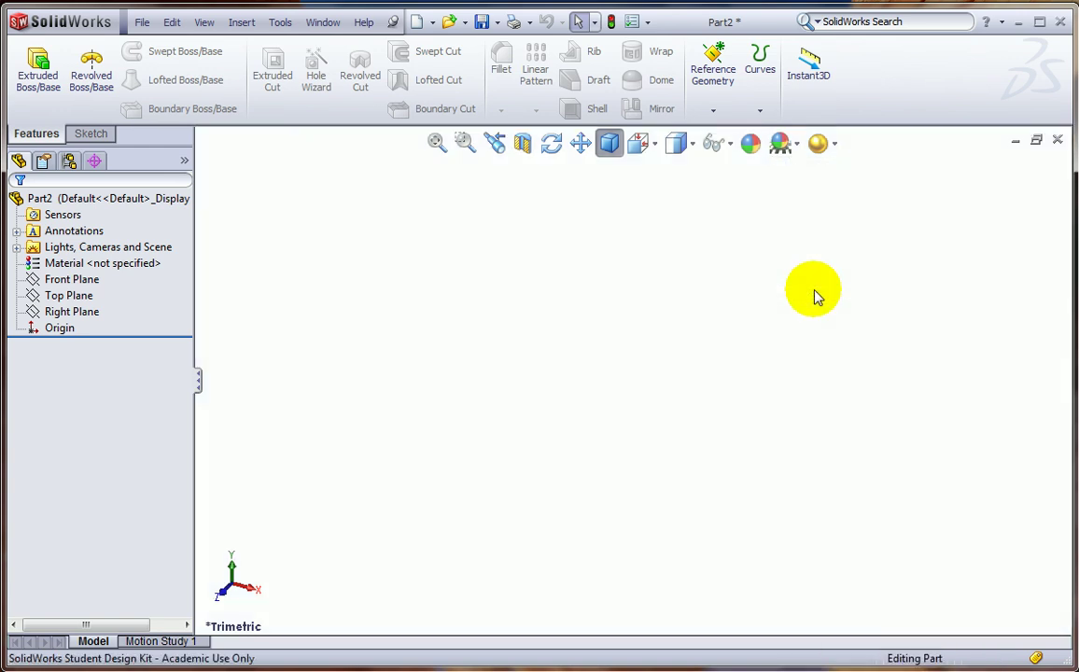
Save the part as a Part Templates (*.prtdot) file in the templates folder, replacing the existing Part.prtdot
{"action": "left_click", "coordinate": [141, 22]}
{"action": "left_click", "coordinate": [179, 189]}
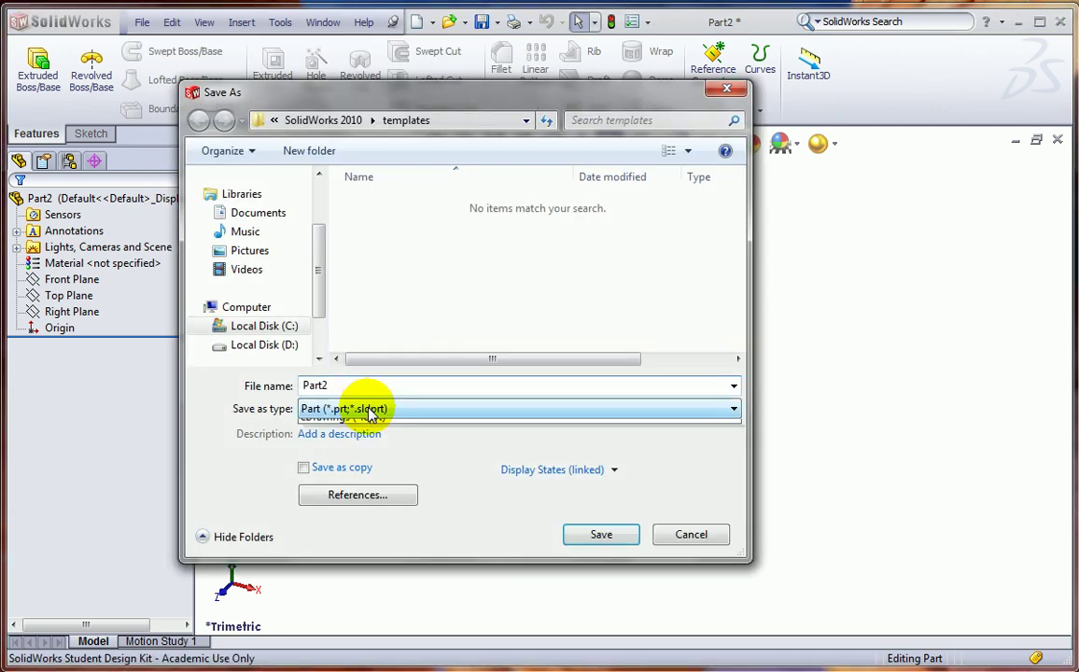
{"action": "left_click", "coordinate": [378, 453]}
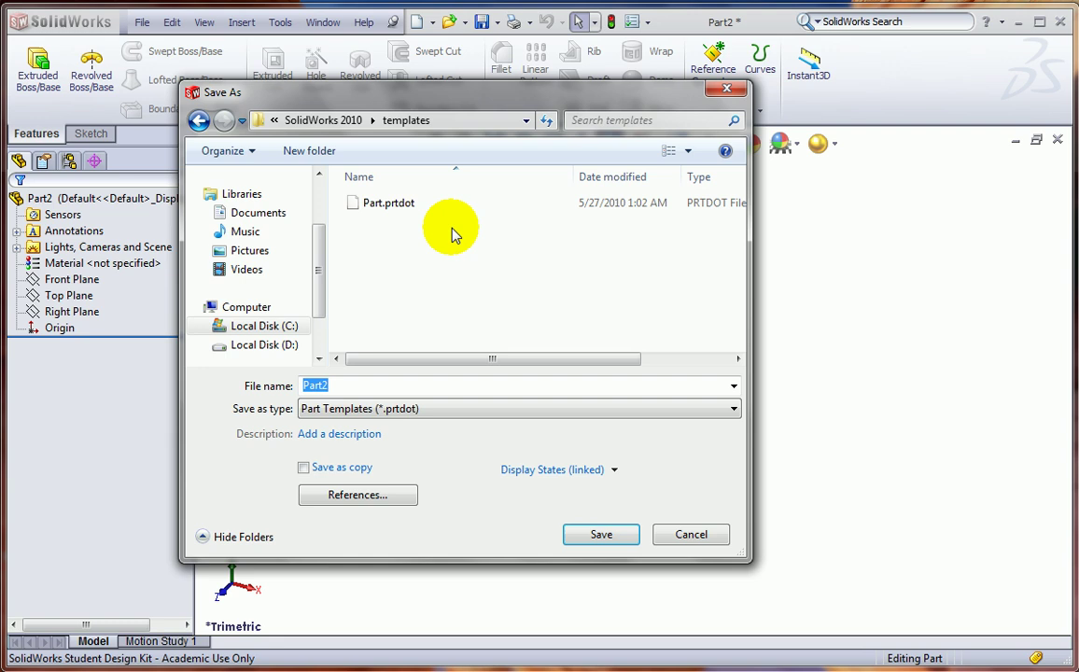
{"action": "left_click", "coordinate": [382, 209]}
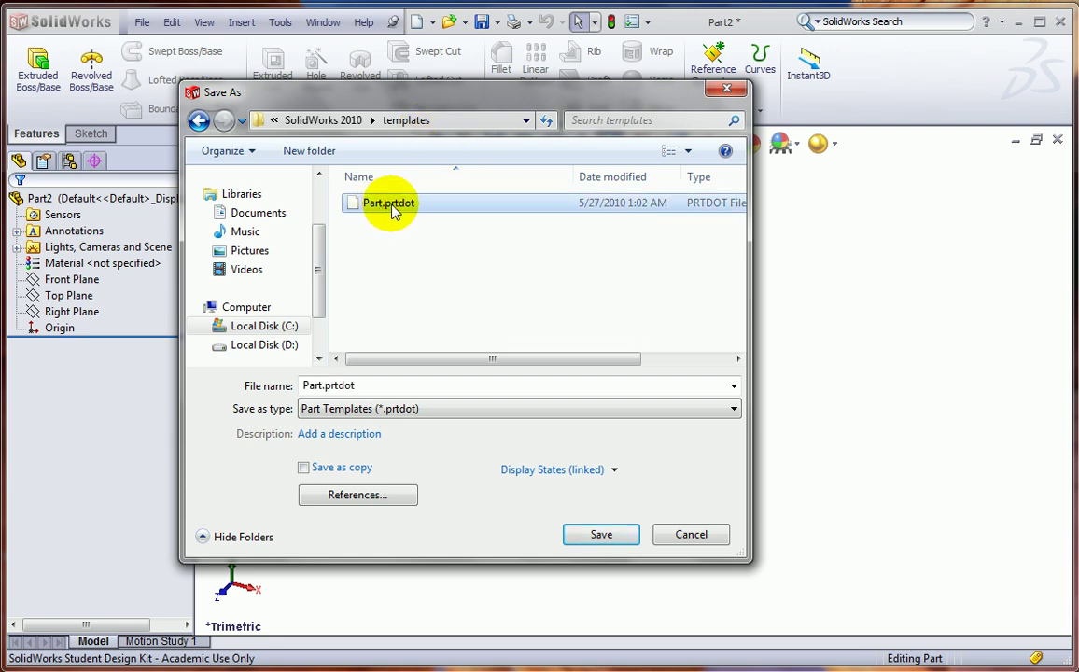
{"action": "left_click", "coordinate": [601, 534]}
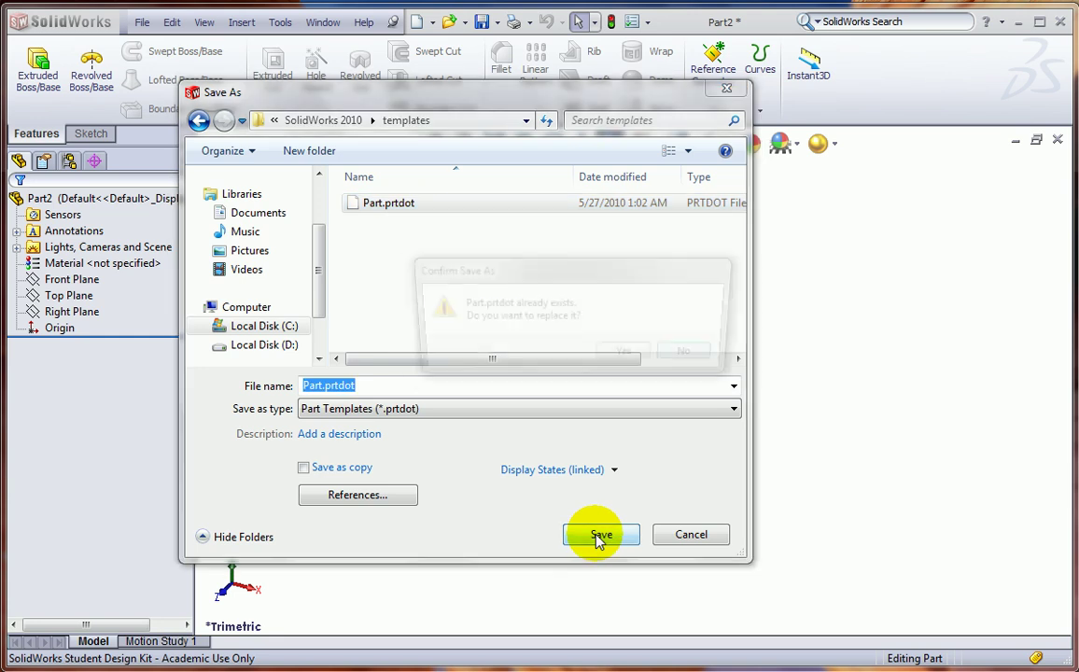
{"action": "left_click", "coordinate": [621, 359]}
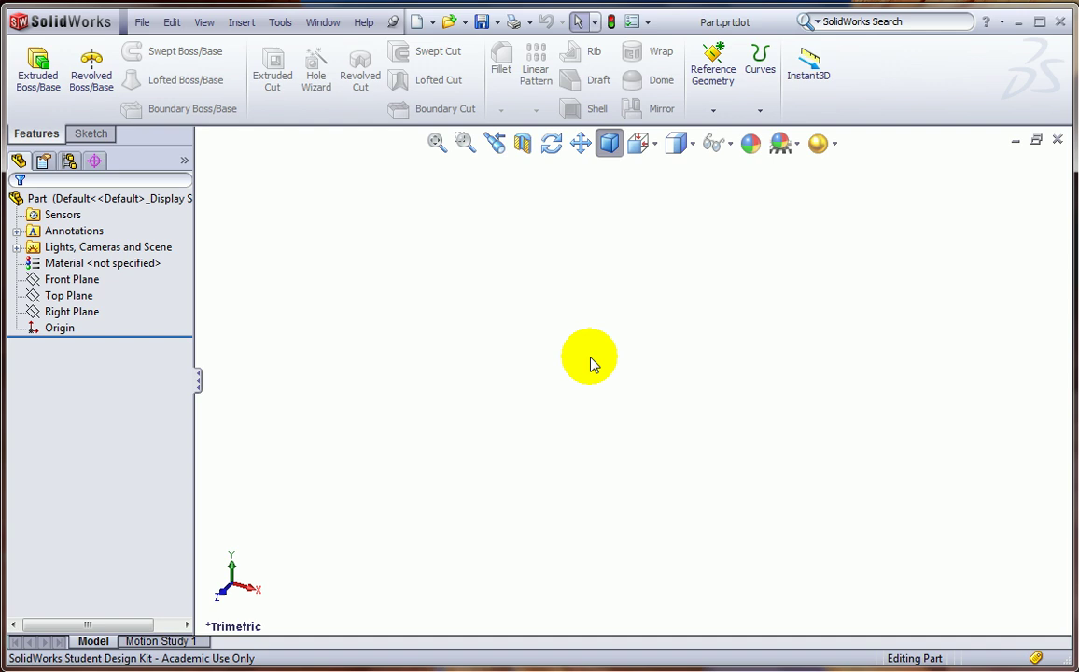
Create a new drawing on an A (ANSI) Landscape sheet with the sheet format display turned off
{"action": "left_click", "coordinate": [422, 31]}
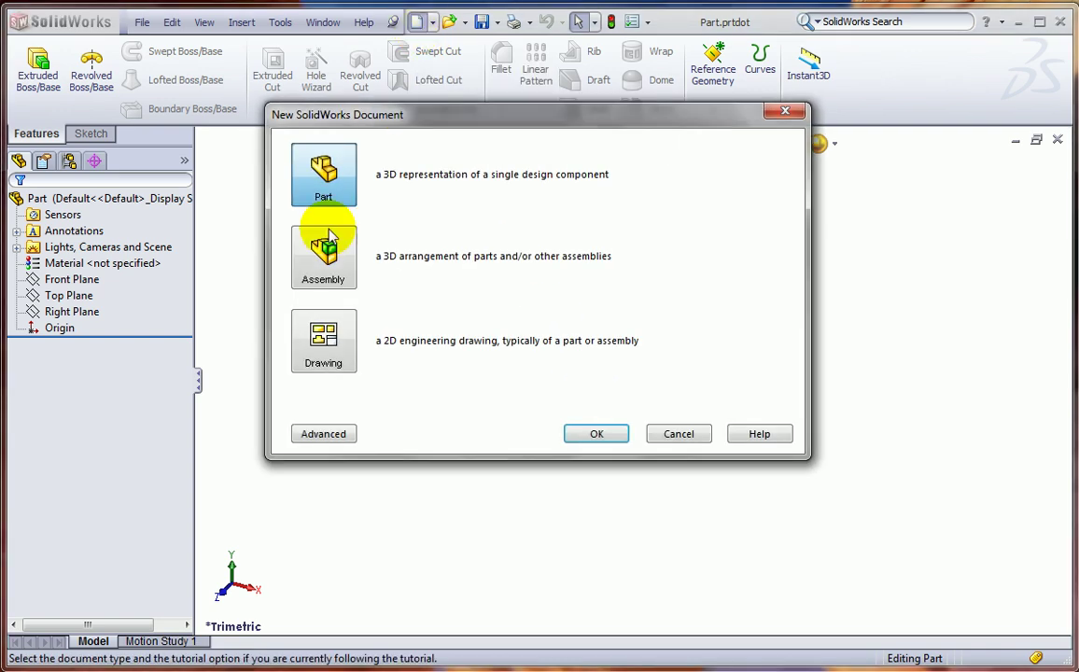
{"action": "double_click", "coordinate": [347, 338]}
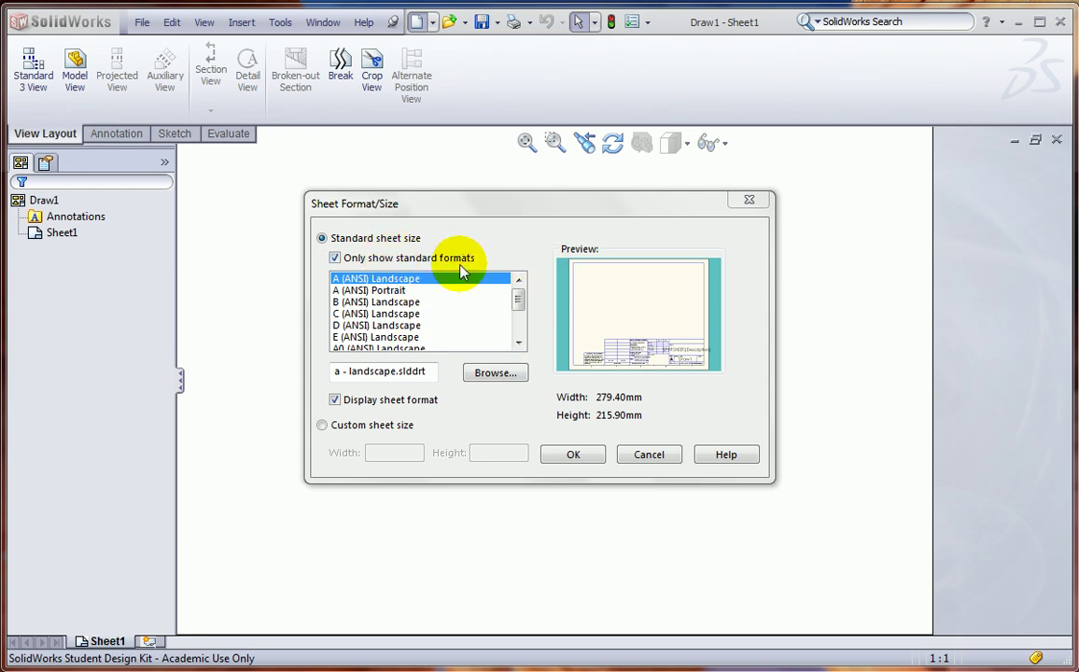
{"action": "left_click", "coordinate": [335, 399]}
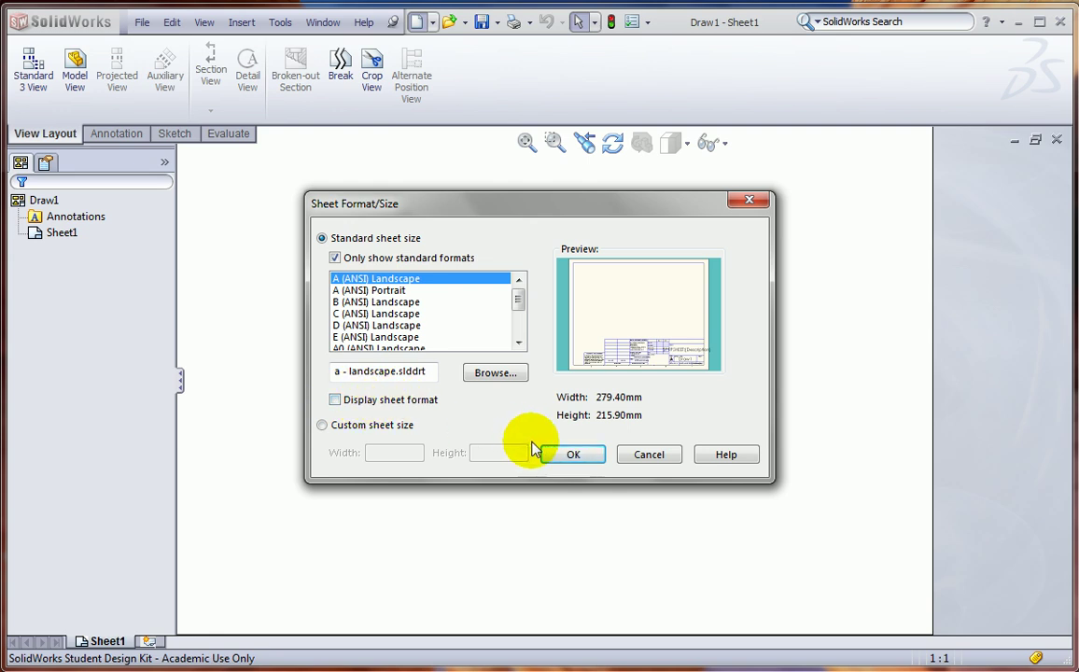
{"action": "left_click", "coordinate": [568, 454]}
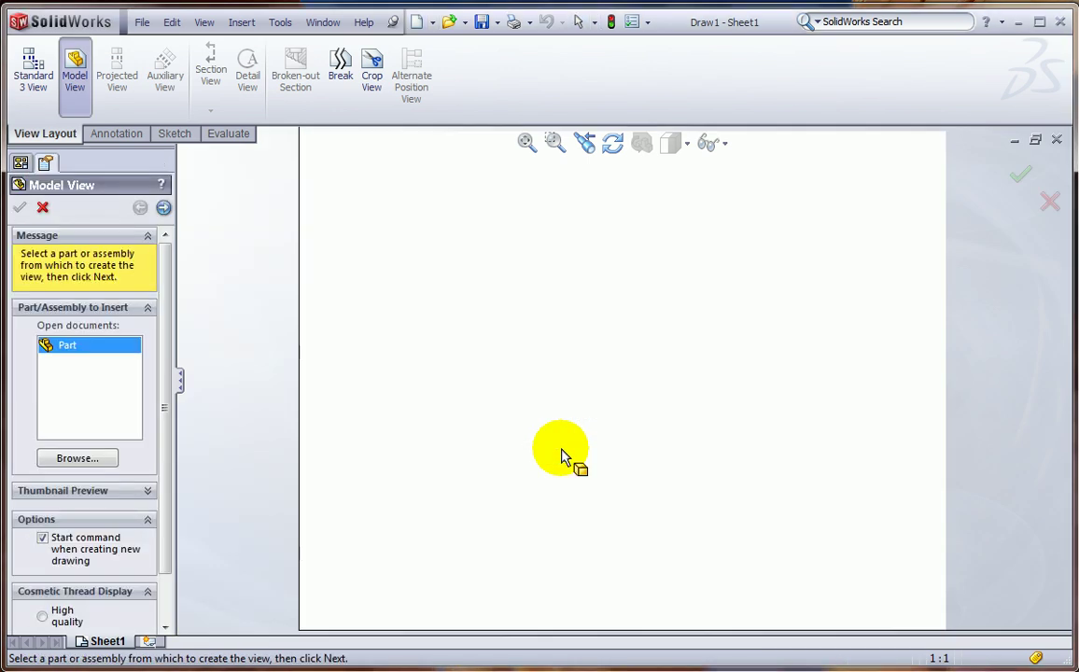
Leave the Model View command without inserting a part and hide the Evaluate set from the CommandManager
{"action": "left_click", "coordinate": [44, 209]}
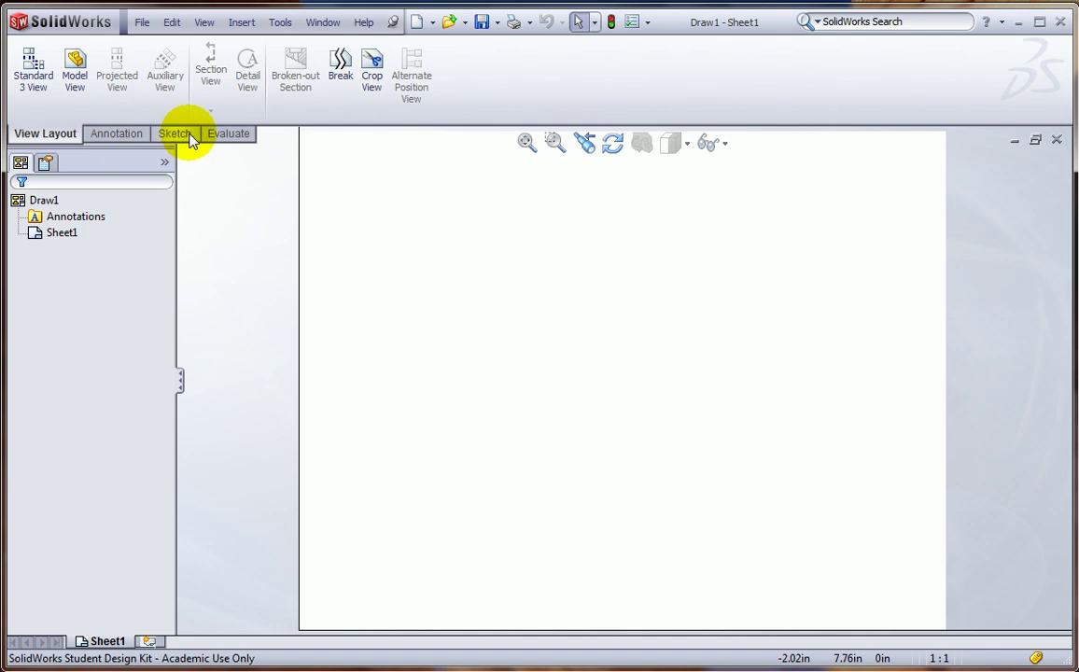
{"action": "right_click", "coordinate": [213, 138]}
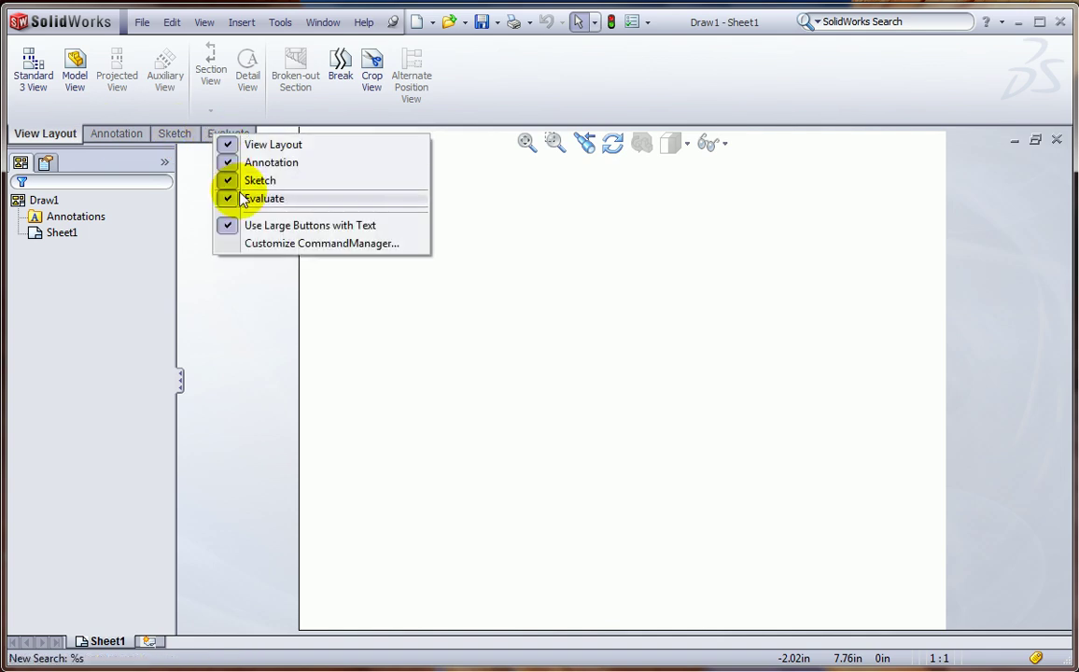
{"action": "key", "text": "Escape"}
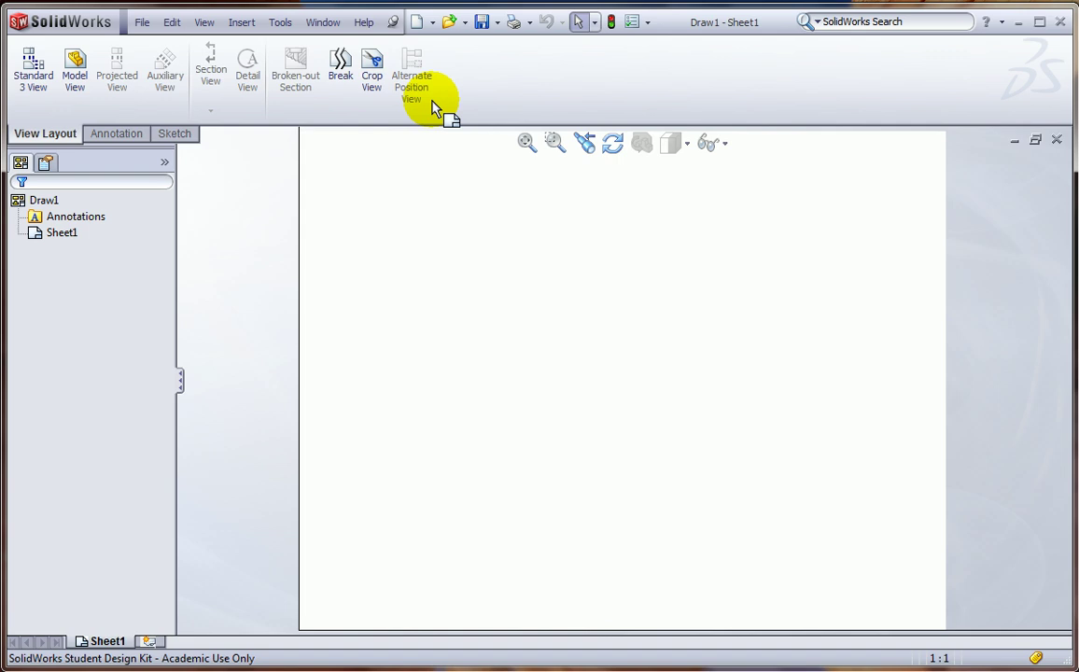
Set the primary dimension precision to .12 in the drawing's document properties
{"action": "left_click", "coordinate": [634, 26]}
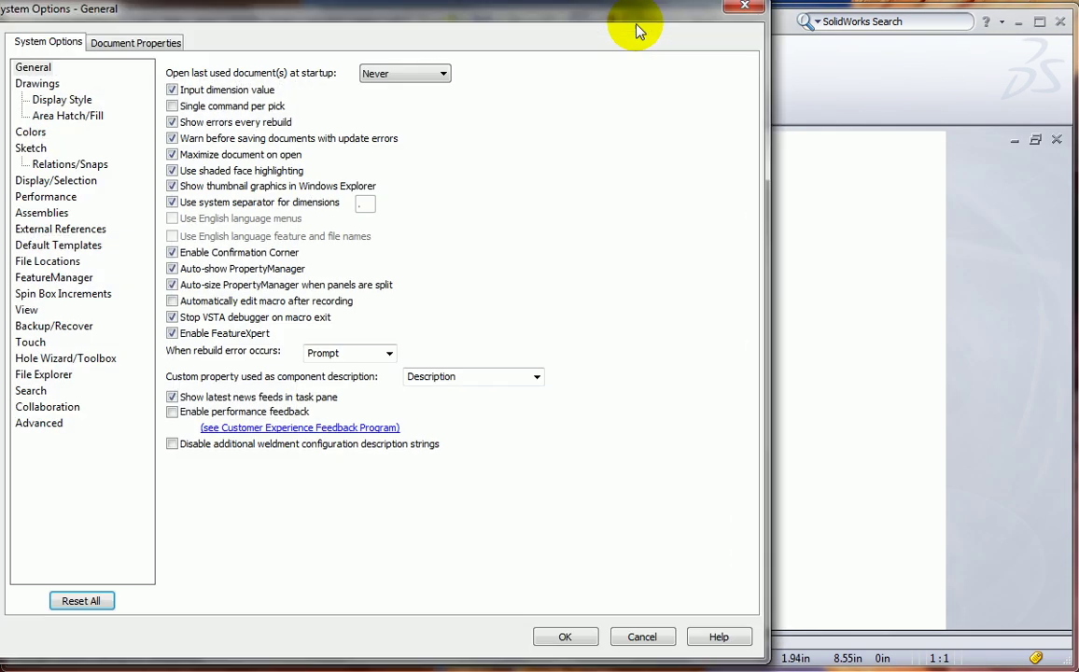
{"action": "left_click", "coordinate": [142, 43]}
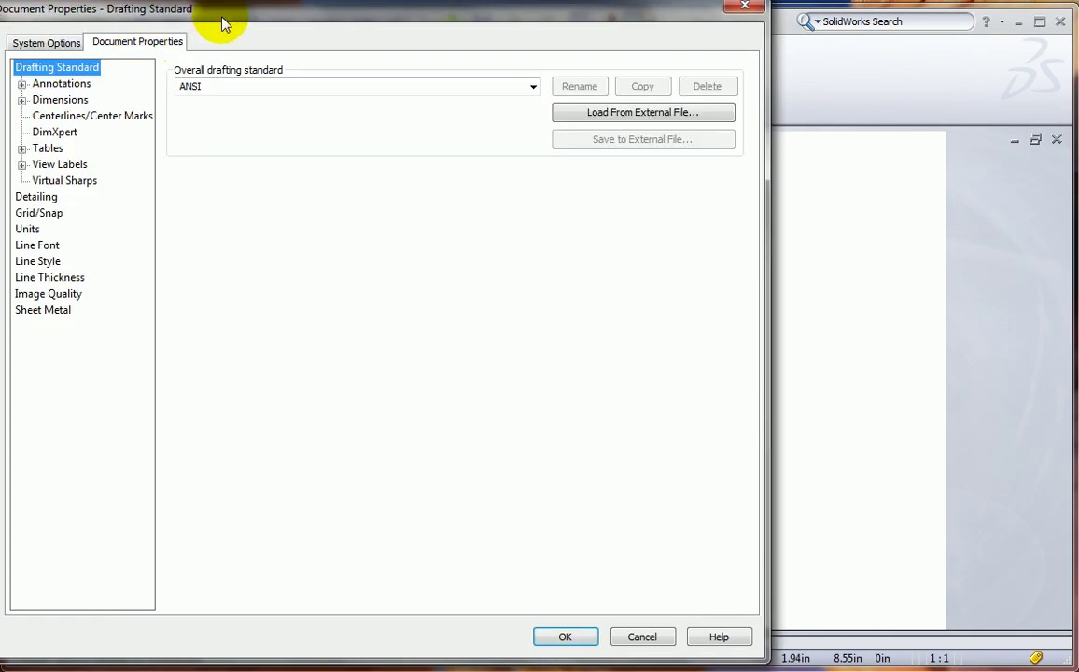
{"action": "left_click_drag", "start_coordinate": [229, 25], "coordinate": [392, 140]}
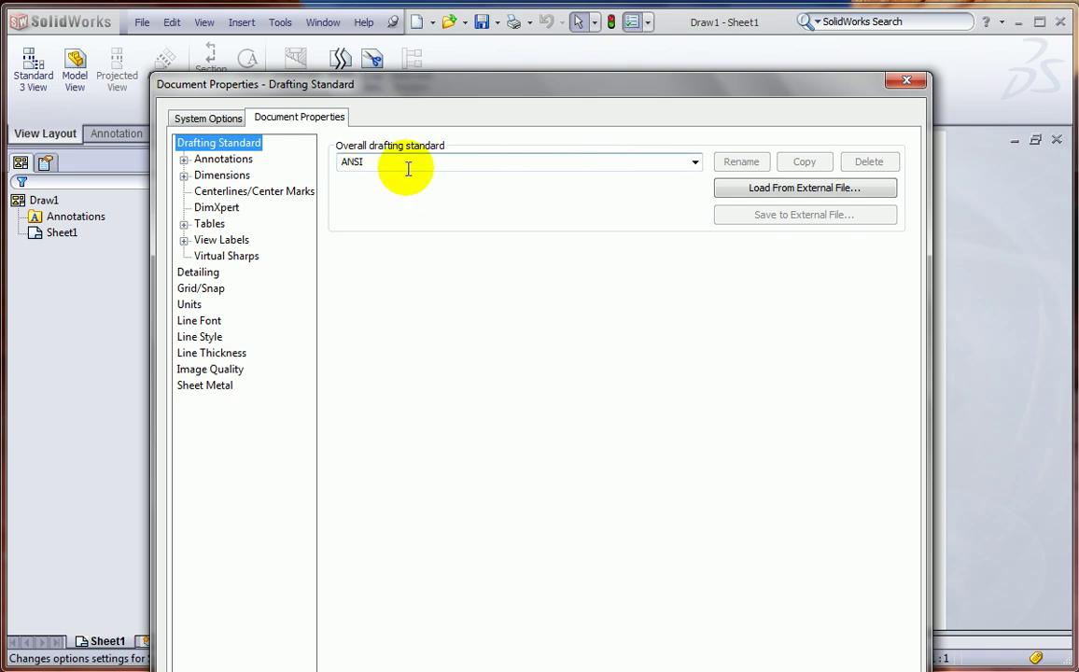
{"action": "left_click", "coordinate": [230, 177]}
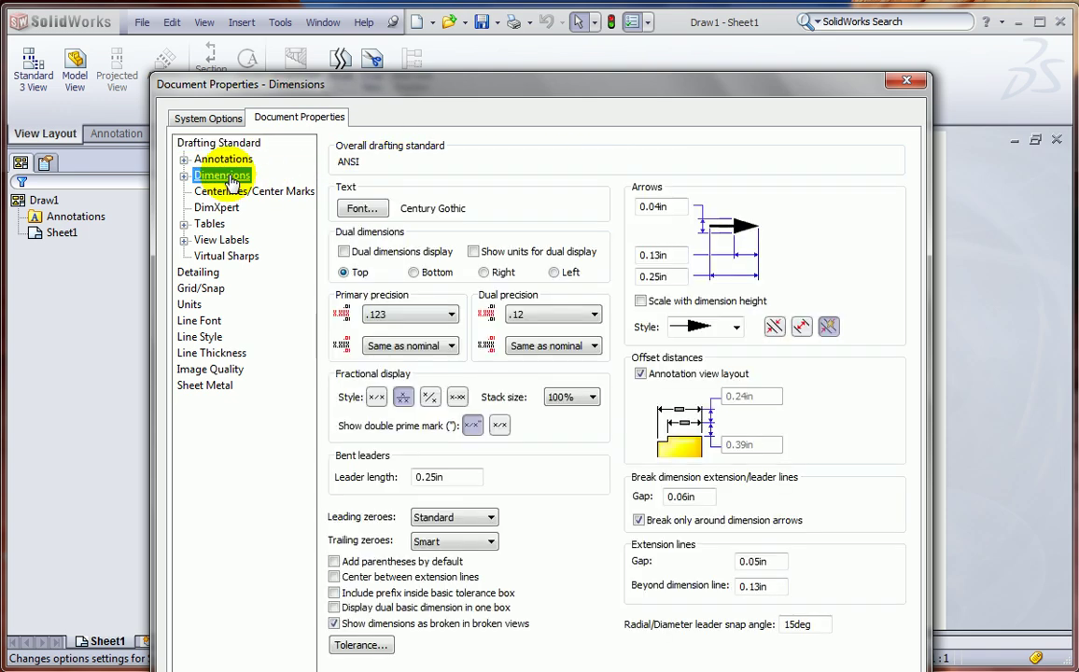
{"action": "left_click", "coordinate": [452, 315]}
{"action": "left_click", "coordinate": [411, 354]}
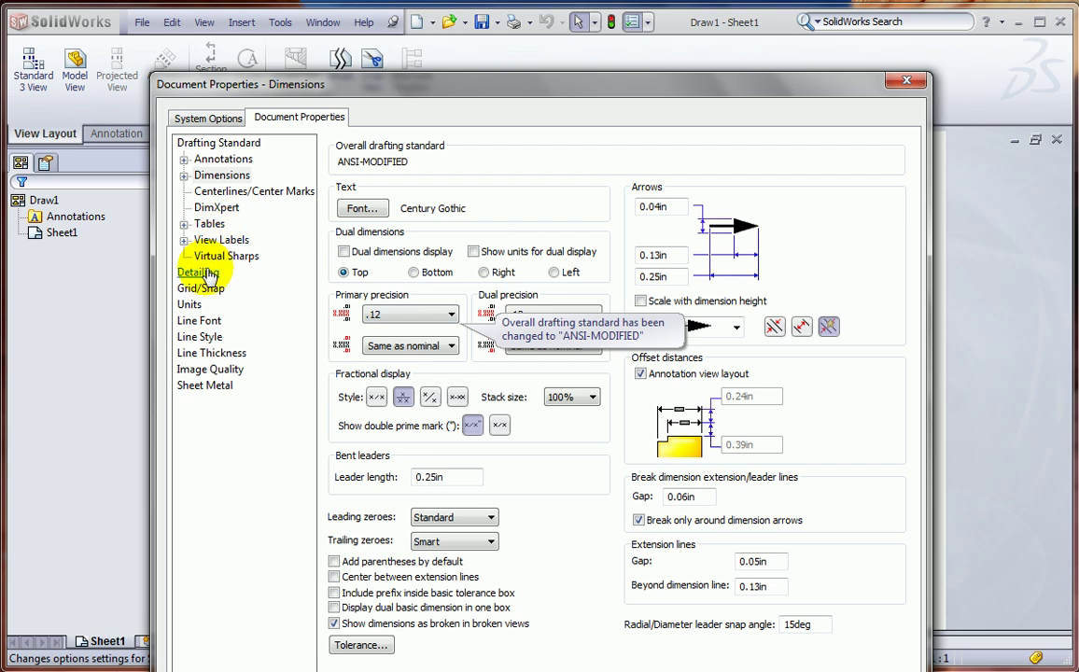
Set the angle decimals to None in the drawing's units, keeping the IPS system and .12 length decimals
{"action": "left_click", "coordinate": [194, 305]}
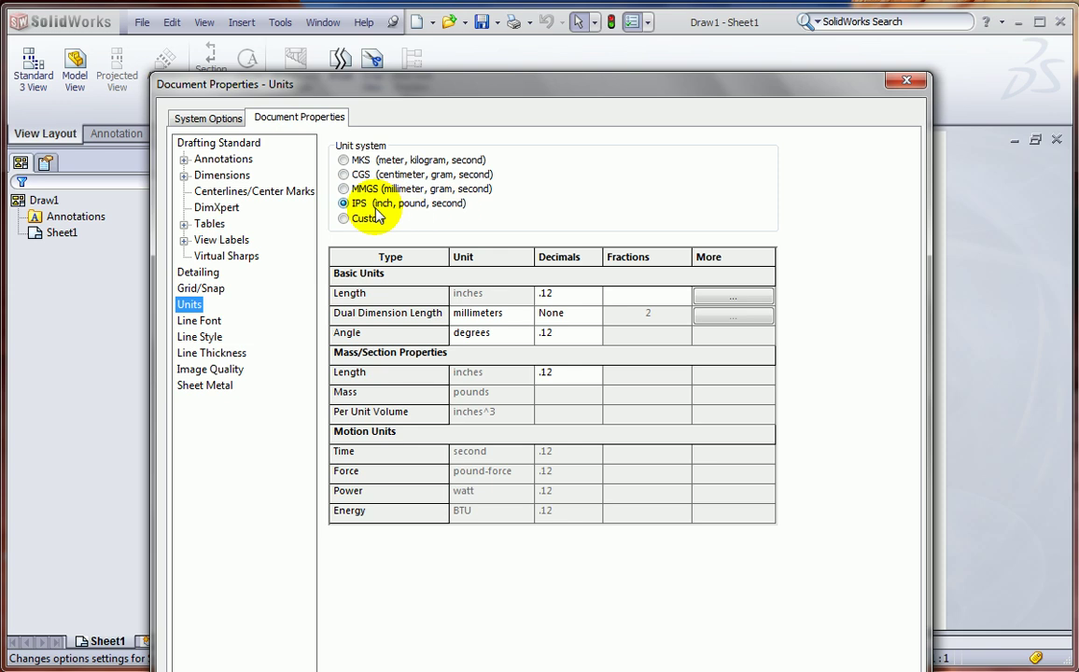
{"action": "left_click", "coordinate": [584, 294]}
{"action": "left_click", "coordinate": [597, 332]}
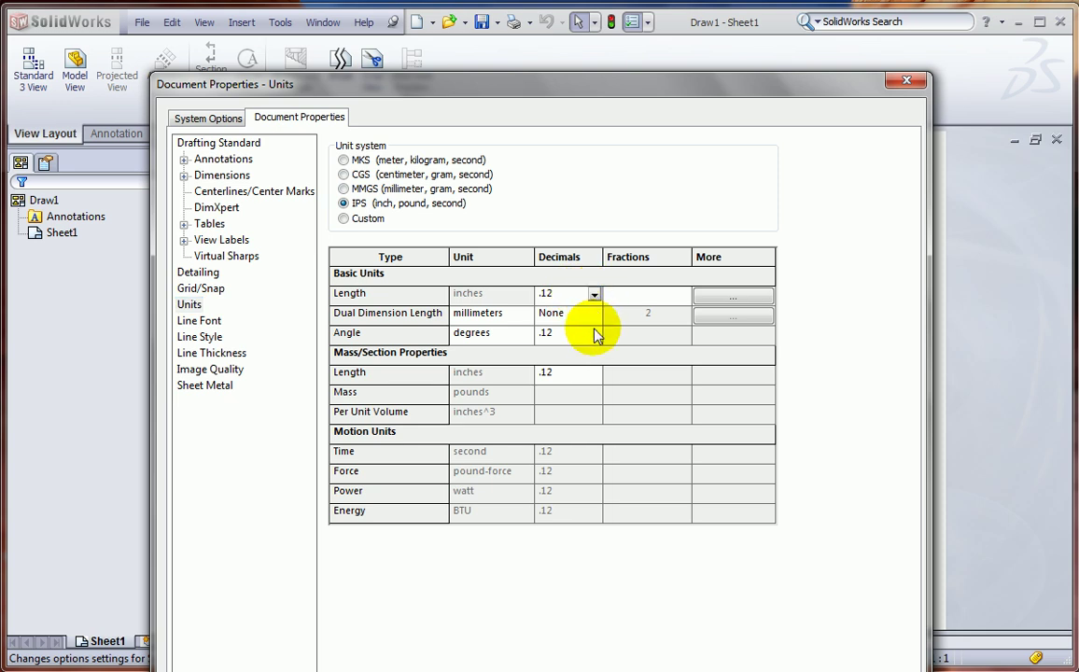
{"action": "left_click", "coordinate": [595, 335]}
{"action": "scroll", "coordinate": [595, 345], "scroll_direction": "up", "scroll_amount": 1}
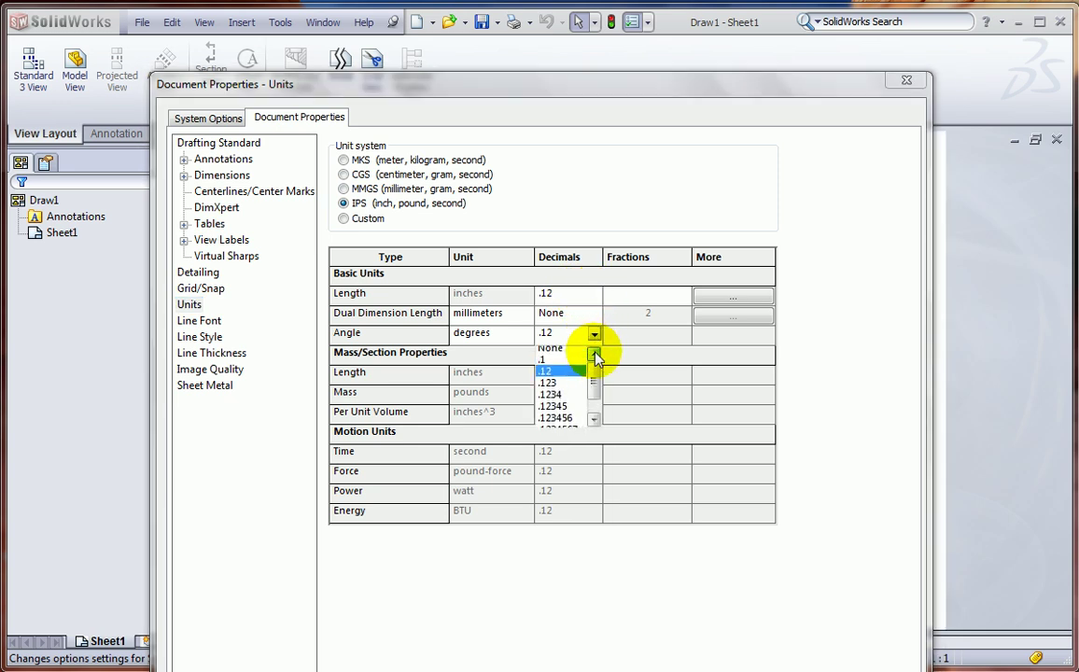
{"action": "left_click", "coordinate": [560, 351]}
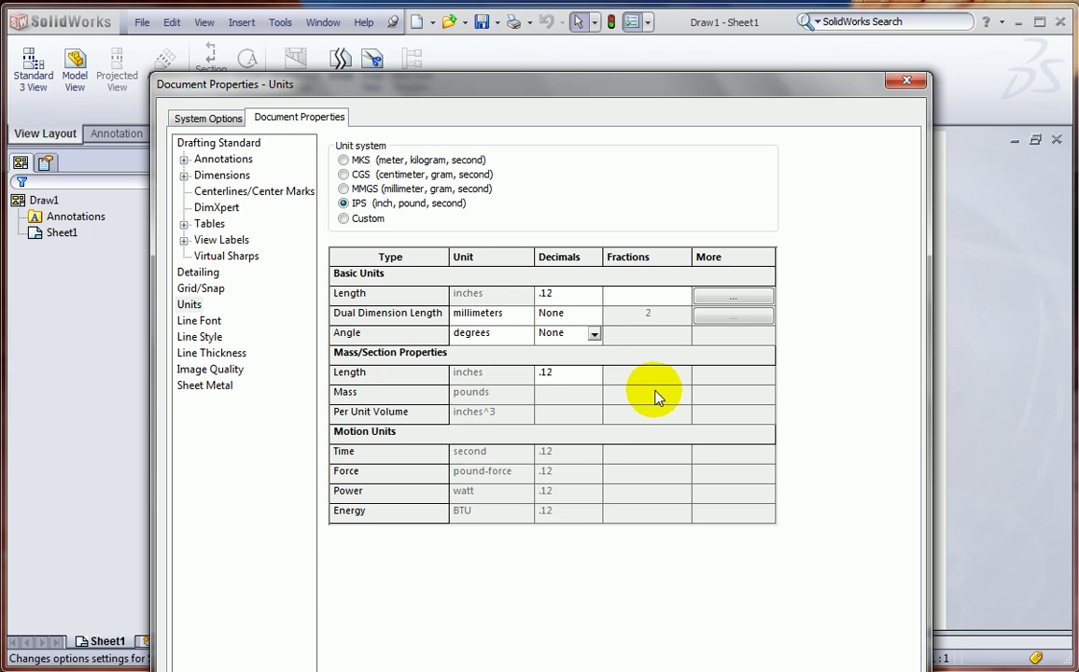
Enable automatic insertion of centerlines on view creation in the detailing settings and apply the document properties
{"action": "left_click", "coordinate": [211, 275]}
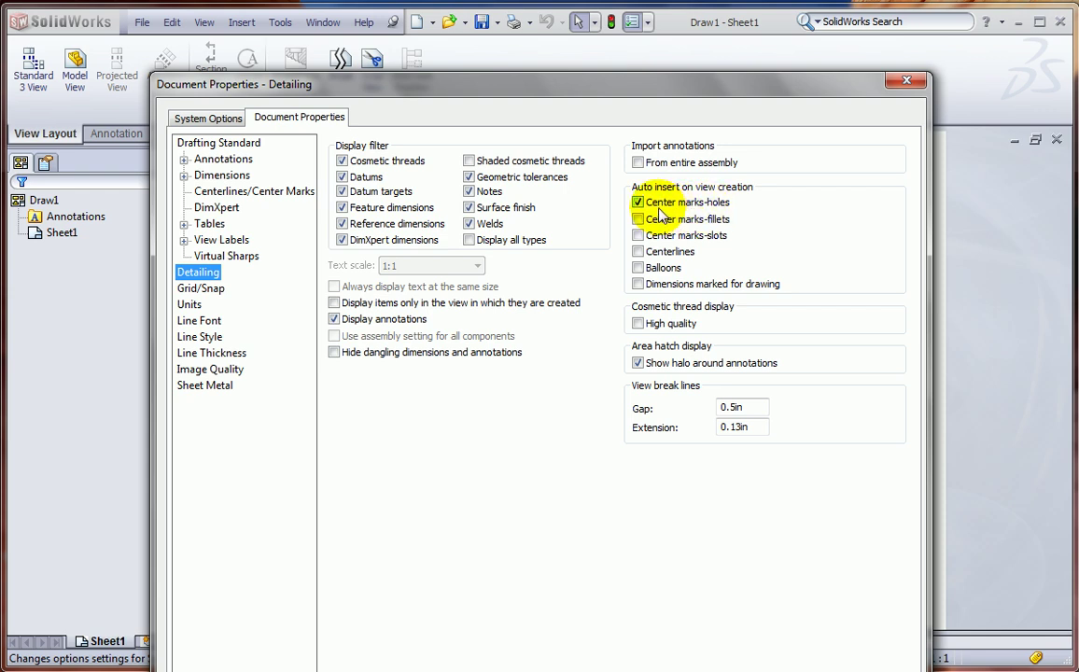
{"action": "left_click", "coordinate": [639, 253]}
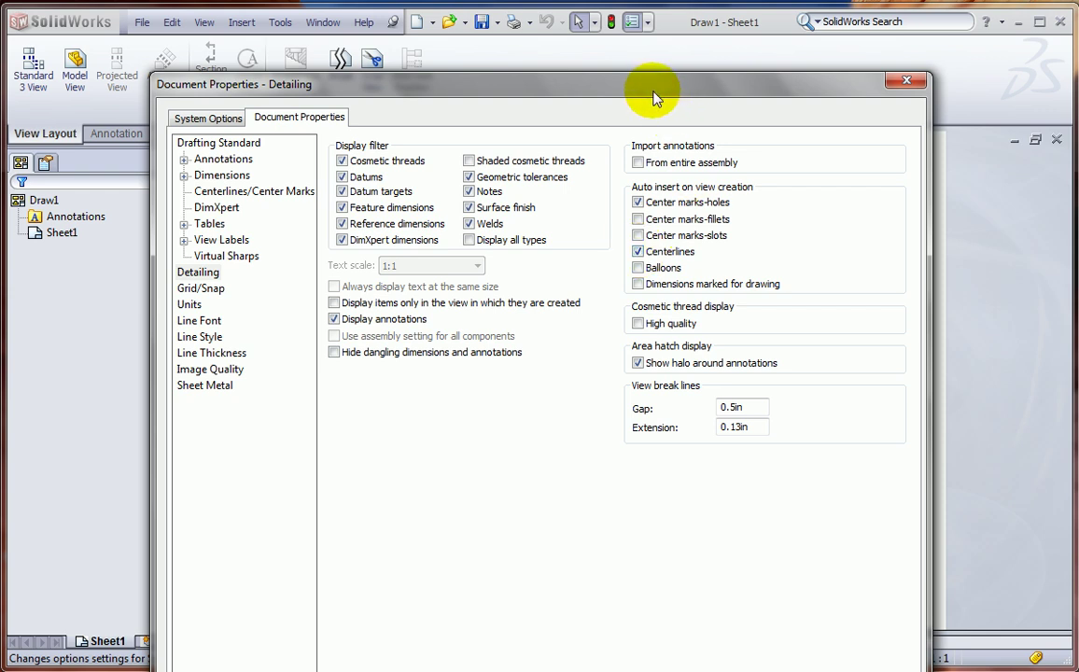
{"action": "left_click_drag", "start_coordinate": [654, 86], "coordinate": [563, 11]}
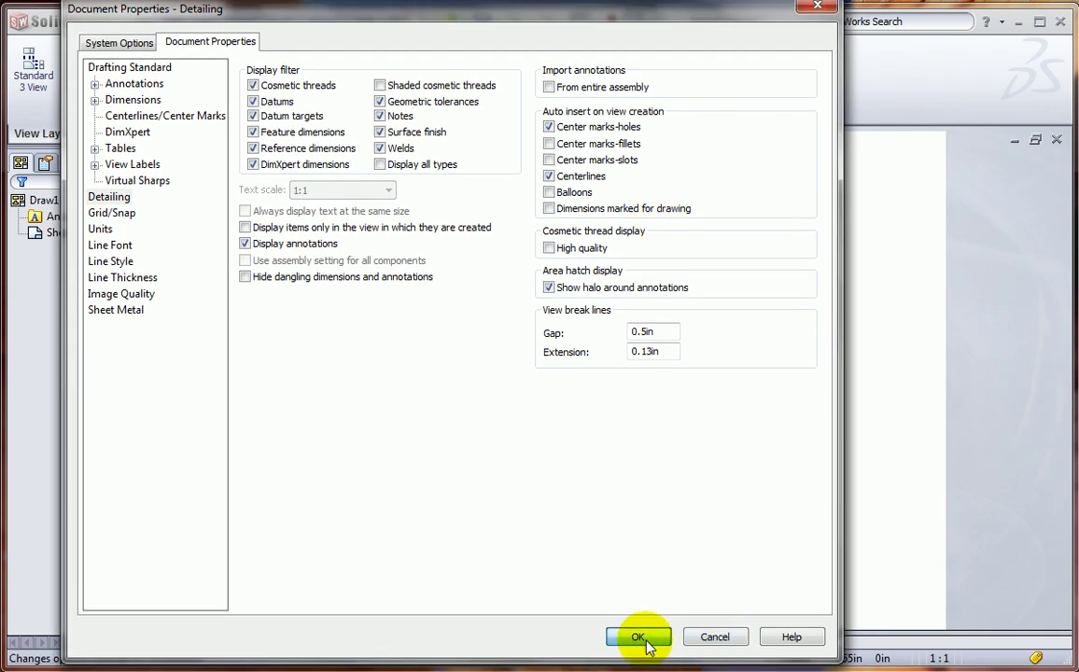
{"action": "left_click", "coordinate": [638, 638]}
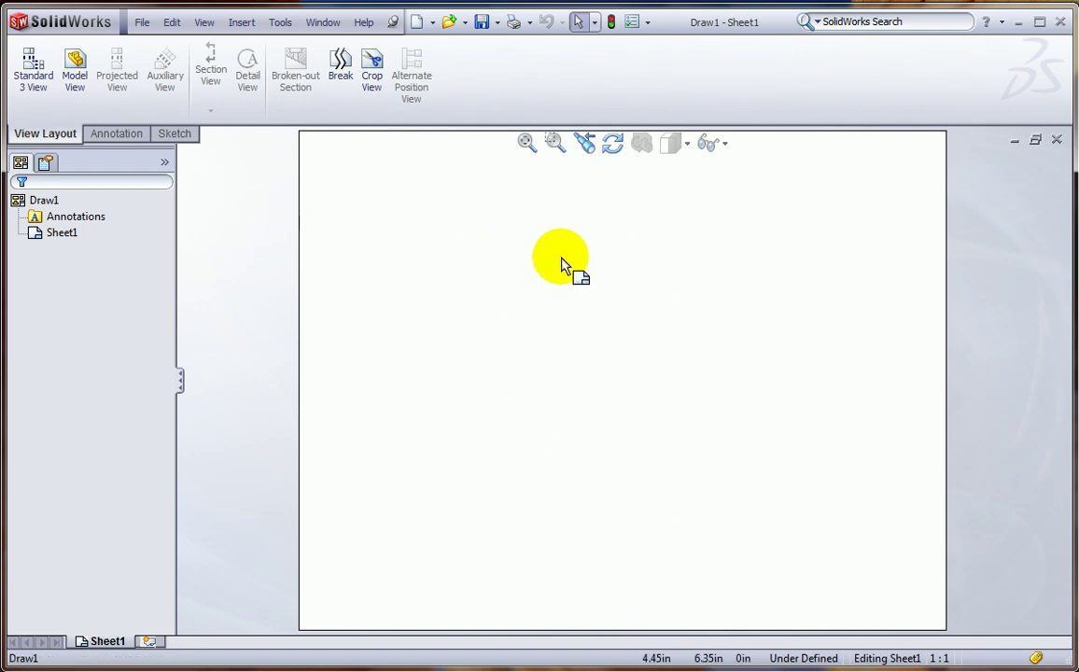
Set Sheet1's type of projection to Third angle in the sheet properties
{"action": "right_click", "coordinate": [561, 259]}
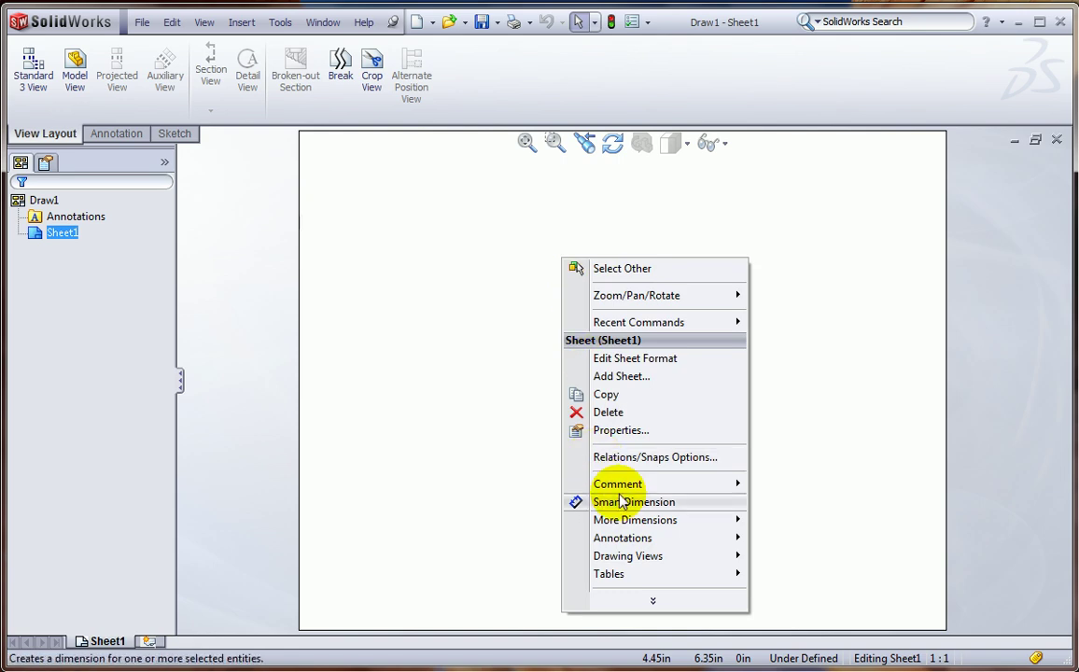
{"action": "left_click", "coordinate": [619, 432]}
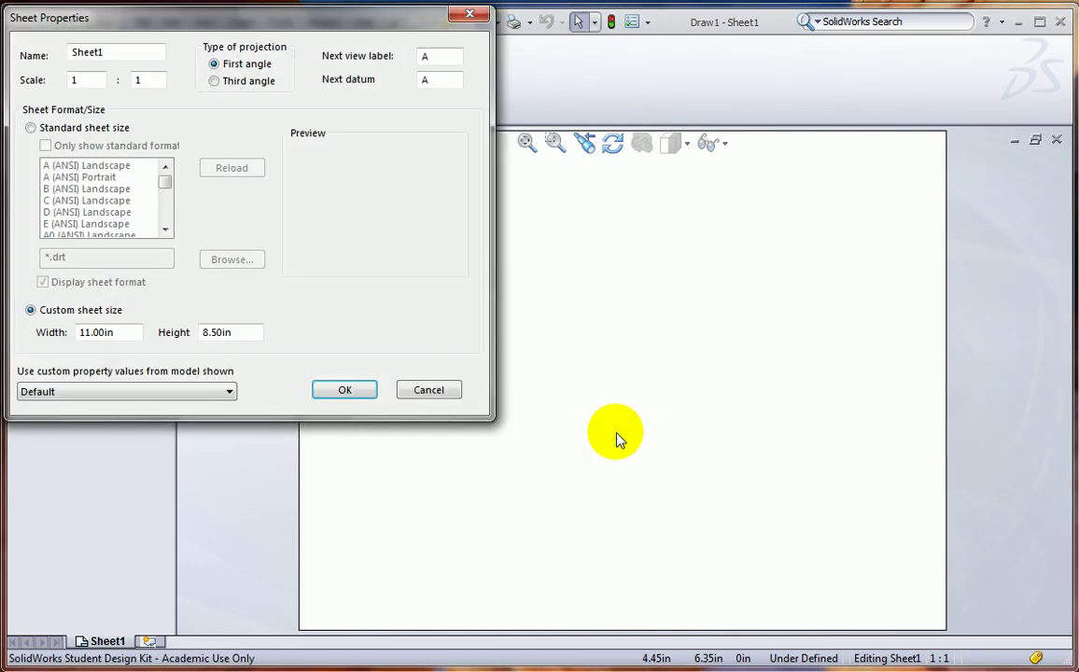
{"action": "left_click_drag", "start_coordinate": [247, 17], "coordinate": [573, 197]}
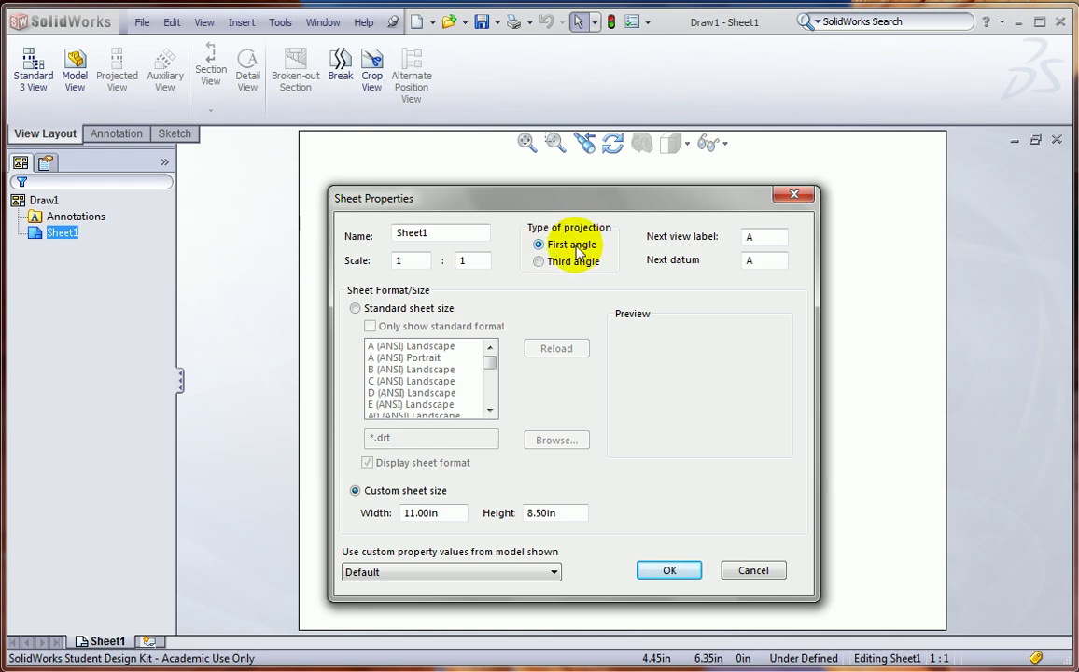
{"action": "left_click", "coordinate": [540, 263]}
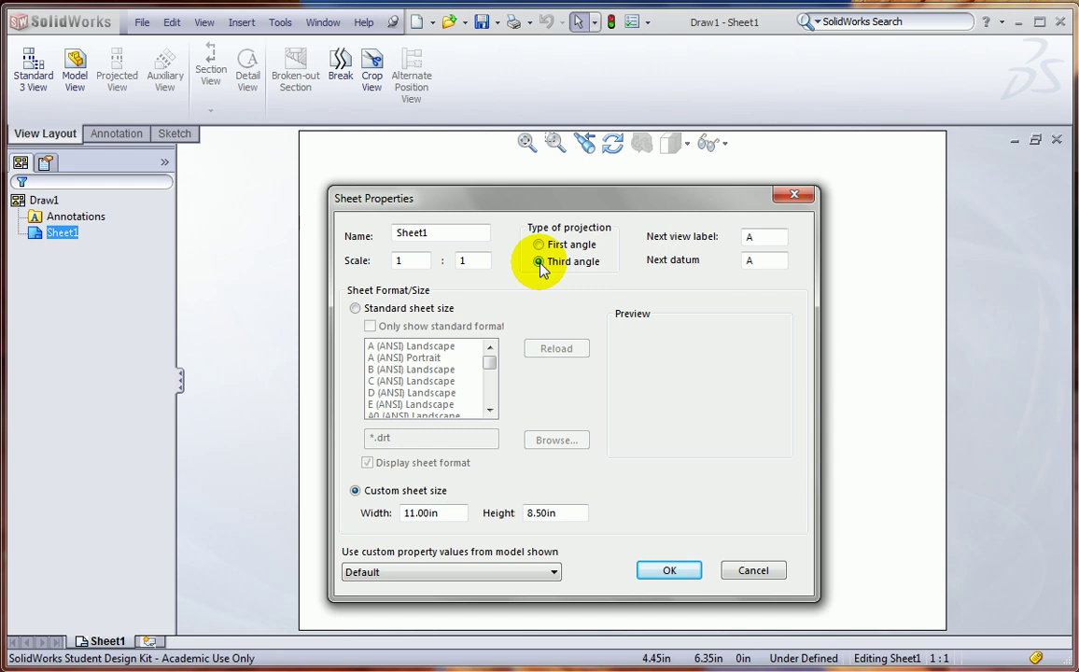
{"action": "left_click", "coordinate": [678, 579]}
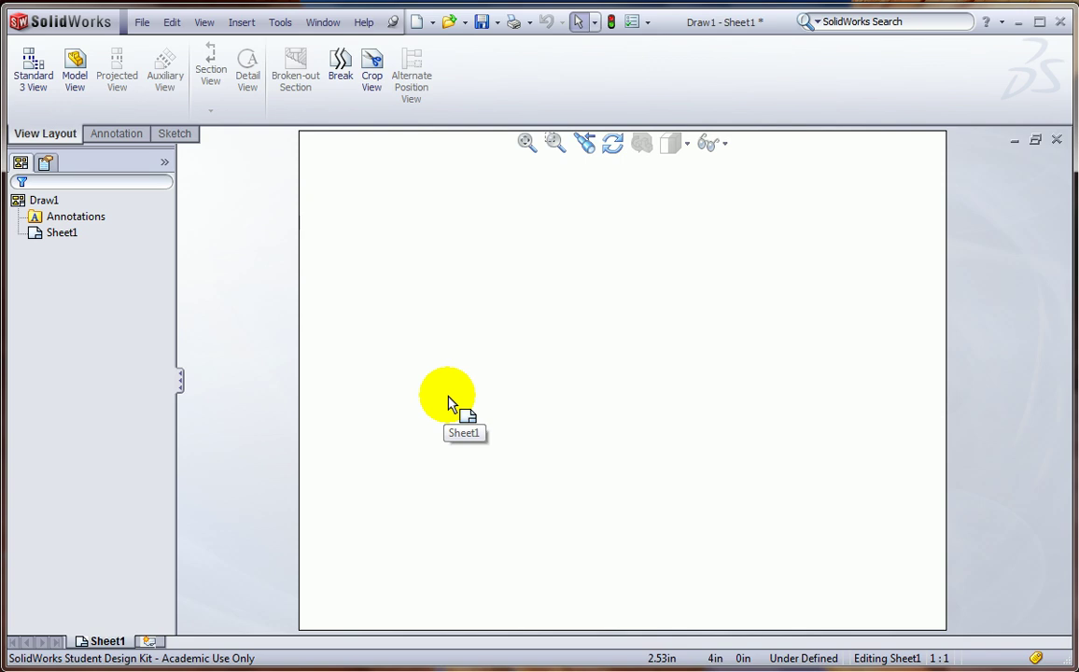
Save the drawing as a Drawing Templates (*.drwdot) file in the templates folder, replacing the existing Drawing.drwdot
{"action": "left_click", "coordinate": [142, 22]}
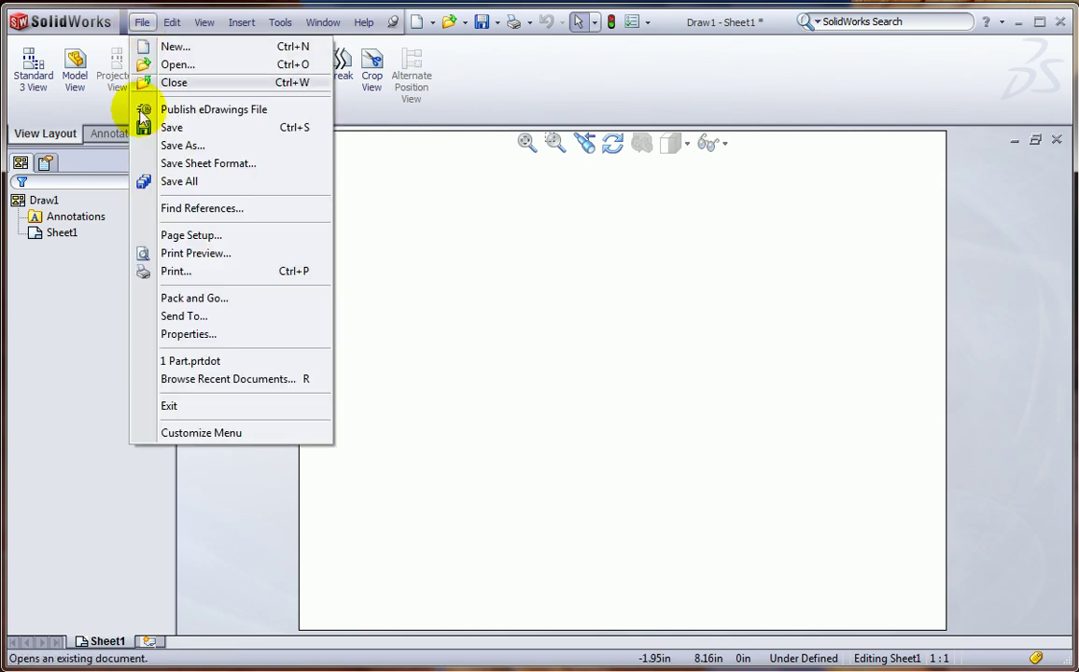
{"action": "left_click", "coordinate": [187, 146]}
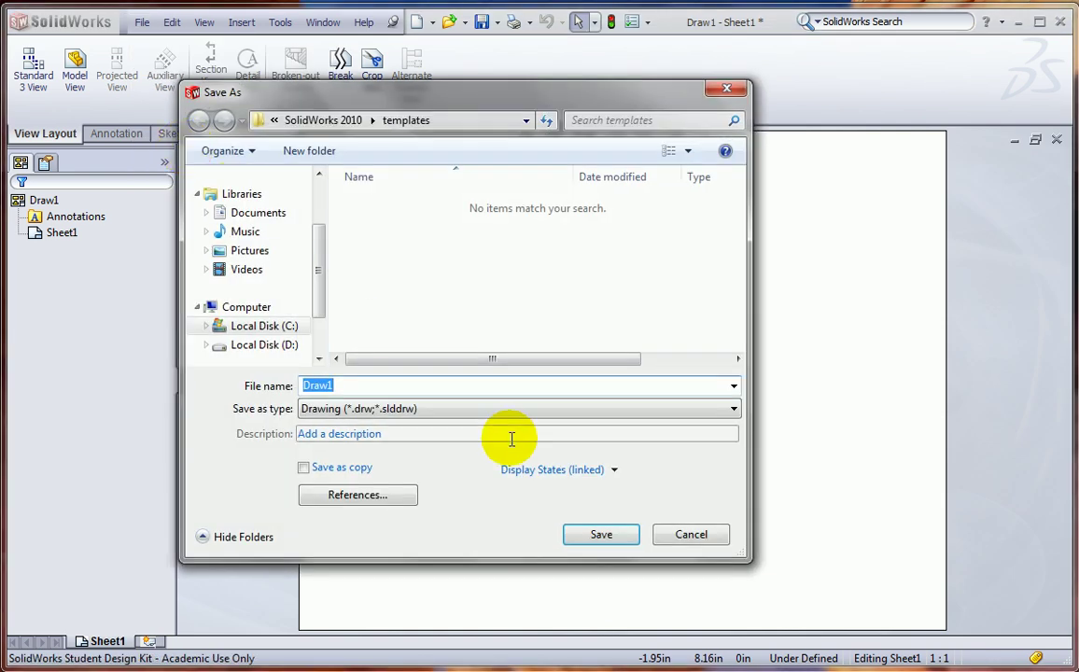
{"action": "left_click", "coordinate": [479, 413]}
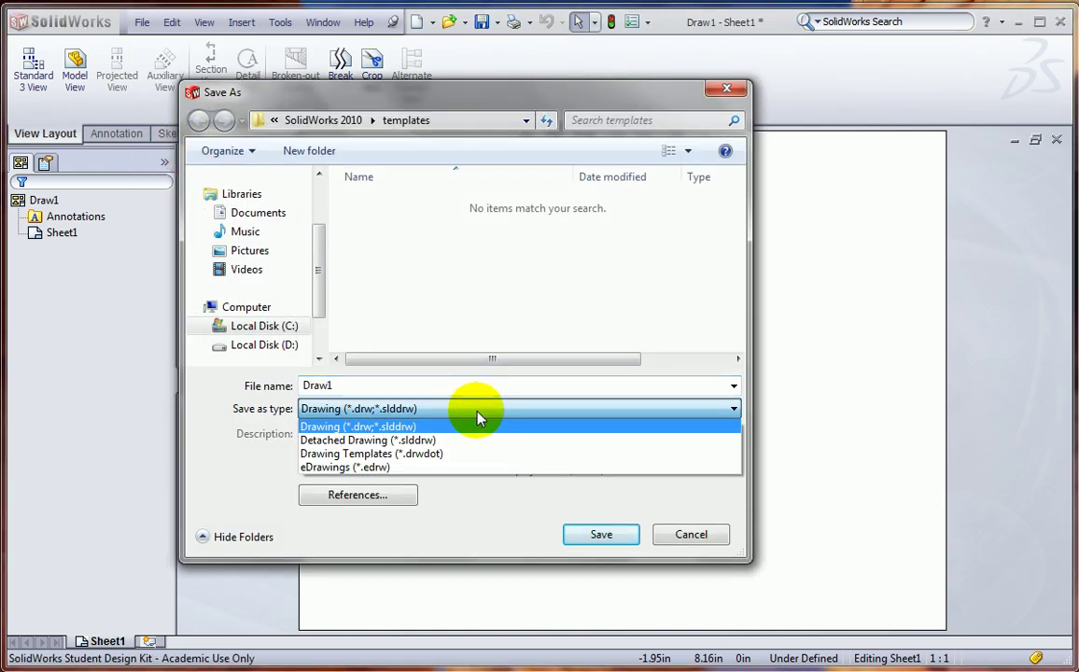
{"action": "left_click", "coordinate": [450, 455]}
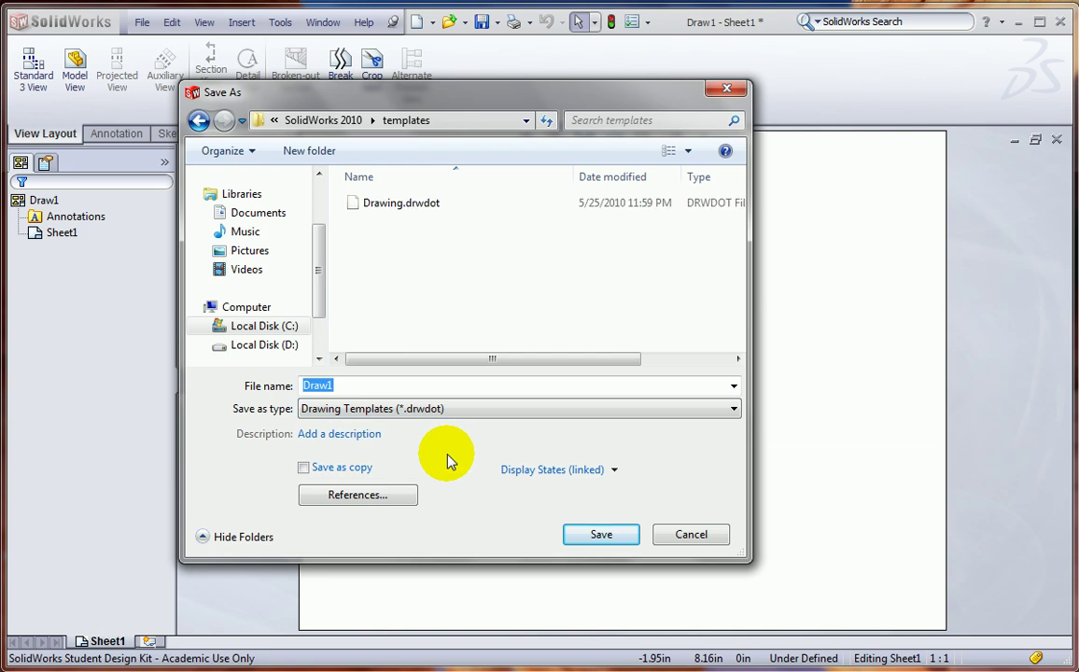
{"action": "left_click", "coordinate": [393, 211]}
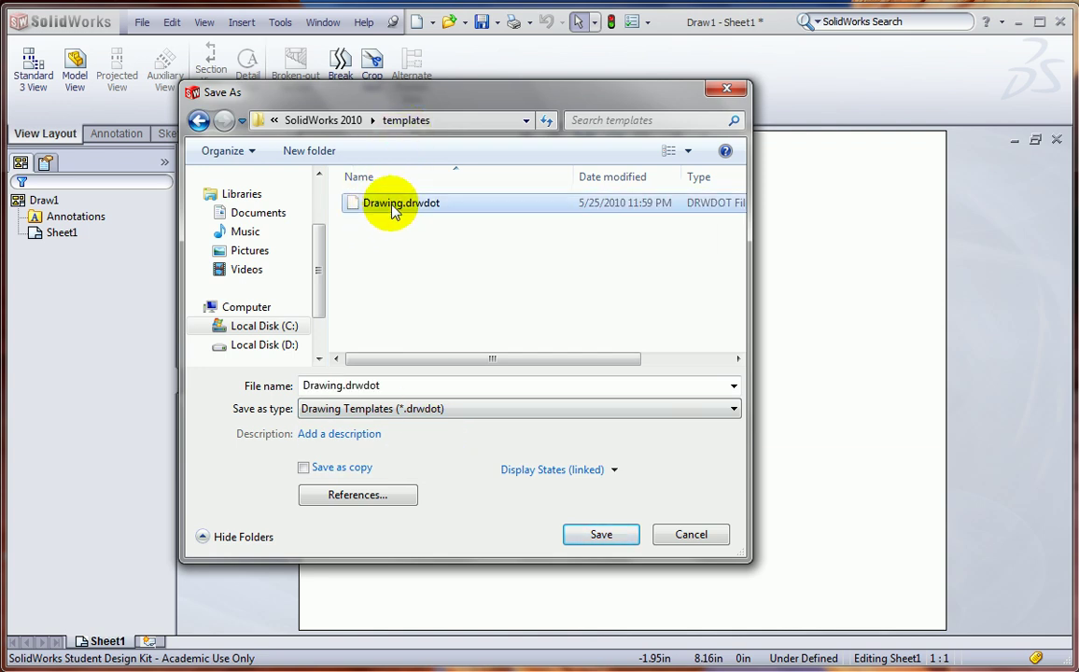
{"action": "left_click", "coordinate": [600, 535]}
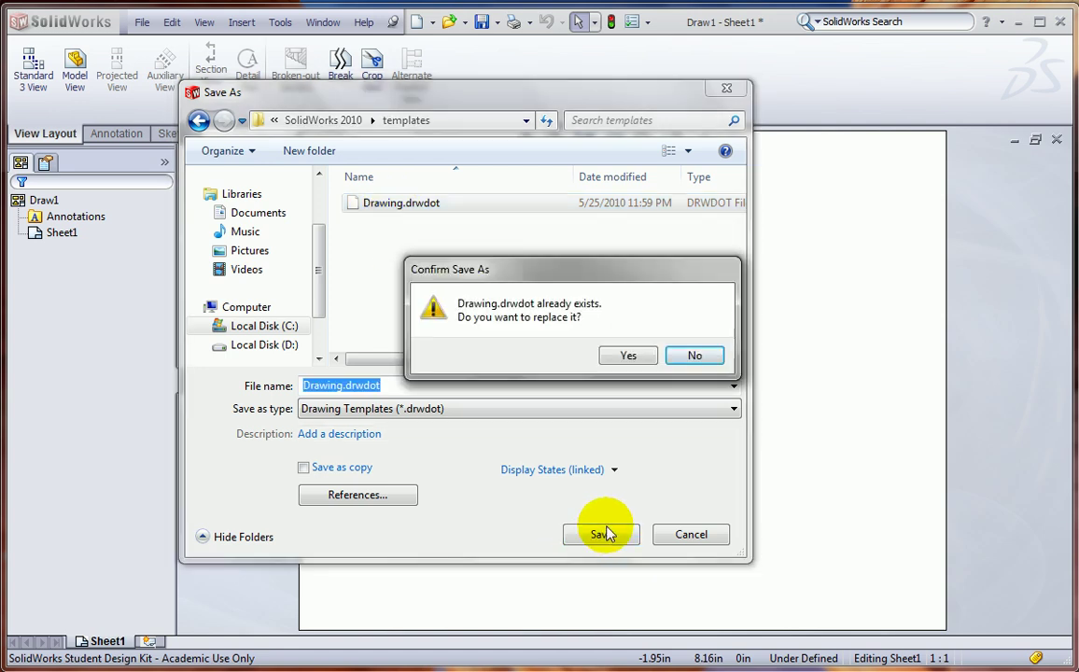
{"action": "left_click", "coordinate": [632, 359]}
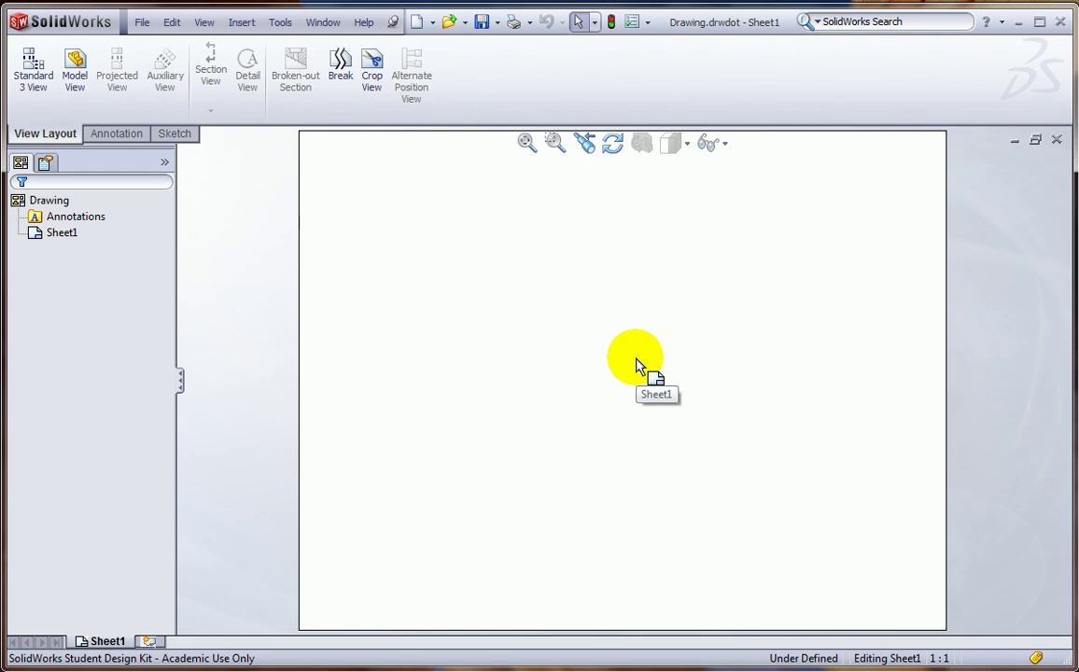
Create a new assembly document and cancel Begin Assembly without inserting a component
{"action": "left_click", "coordinate": [417, 23]}
{"action": "double_click", "coordinate": [324, 261]}
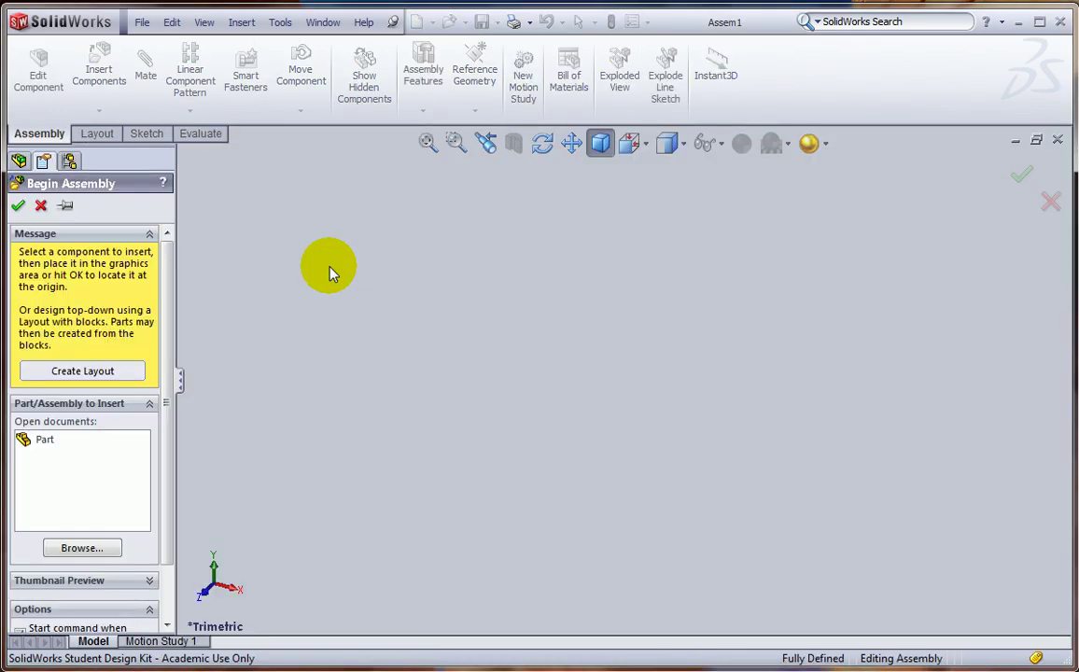
{"action": "left_click", "coordinate": [41, 208]}
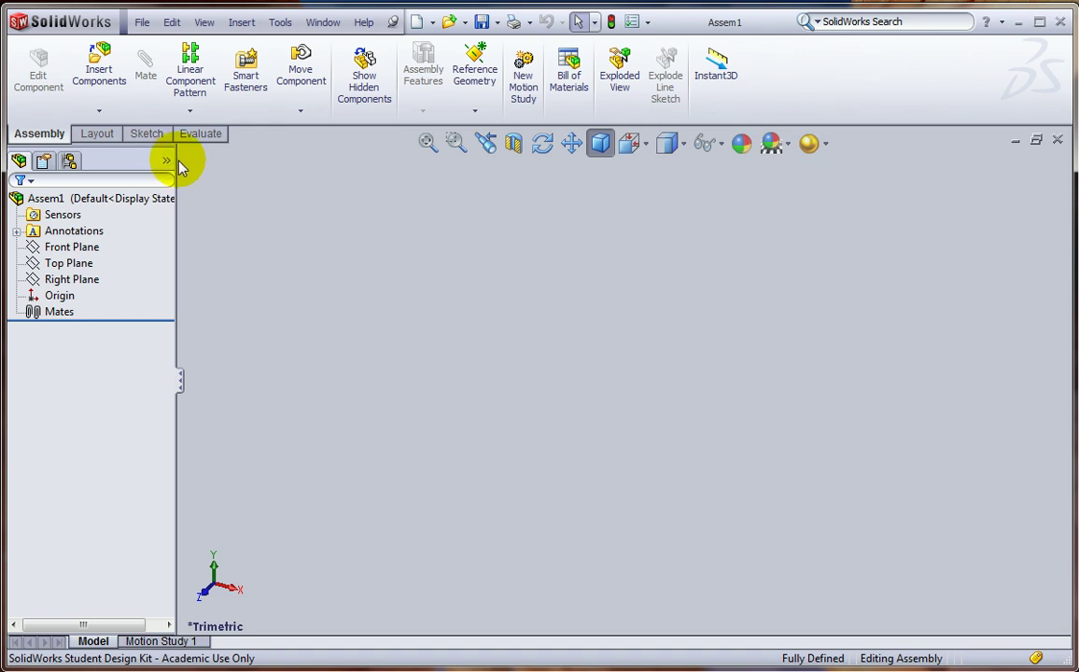
Hide the Layout and Evaluate sets from the assembly's CommandManager and apply the Plain White scene
{"action": "right_click", "coordinate": [156, 135]}
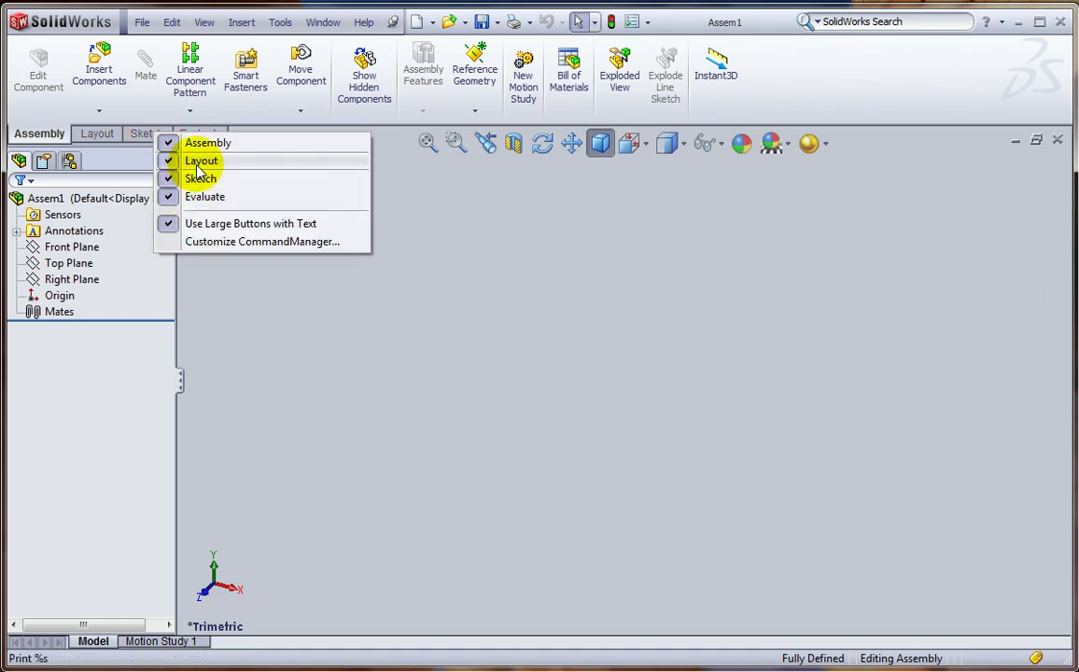
{"action": "left_click", "coordinate": [185, 161]}
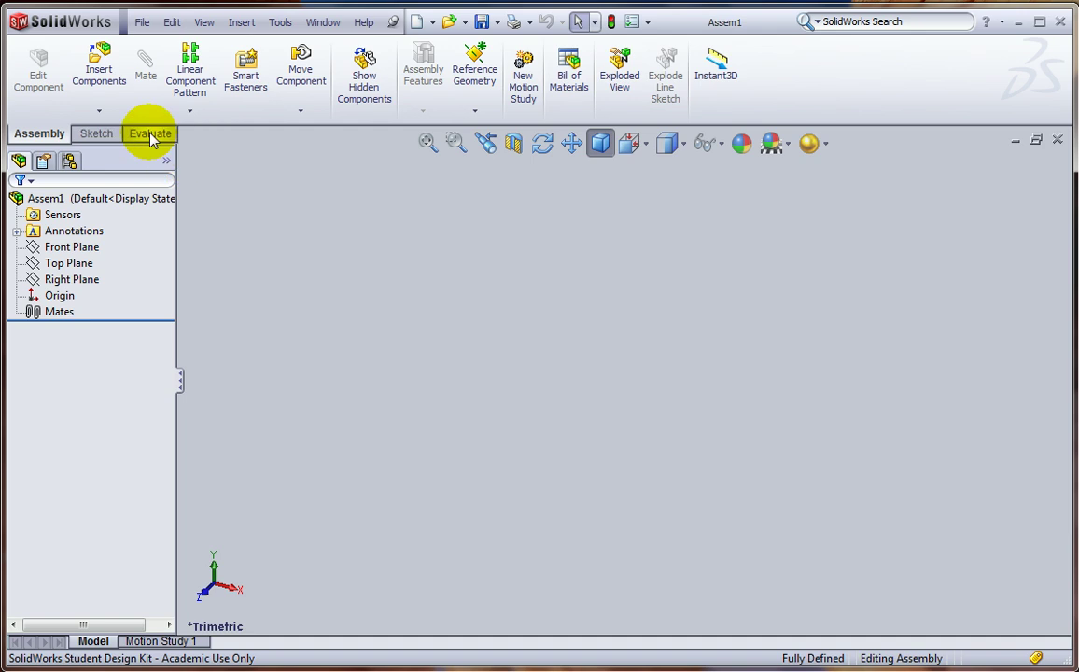
{"action": "right_click", "coordinate": [148, 136]}
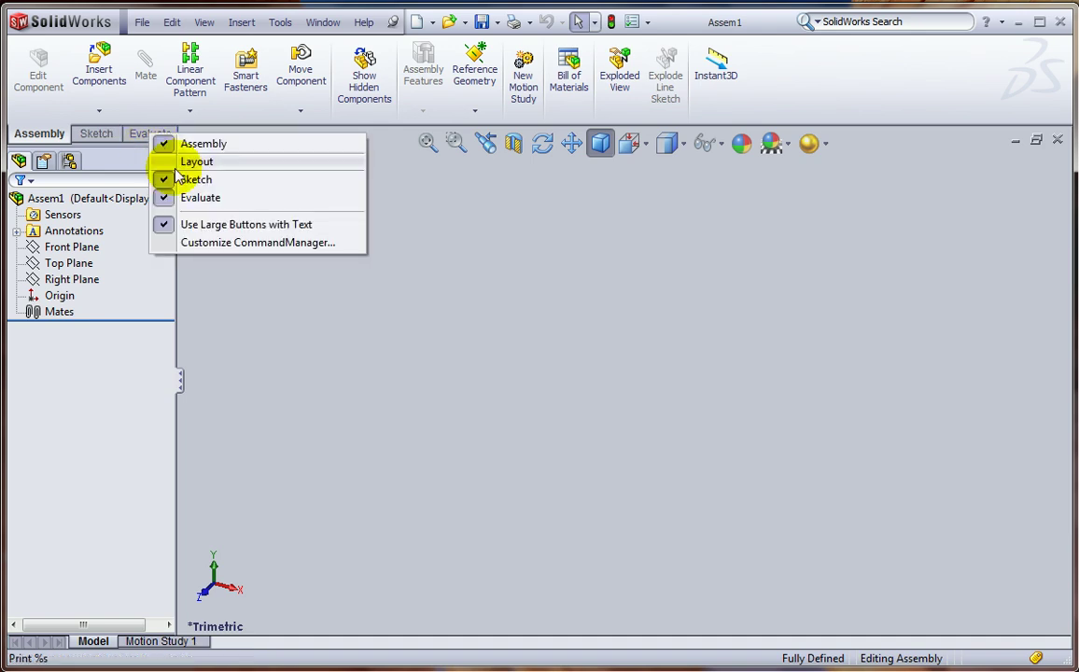
{"action": "left_click", "coordinate": [187, 198]}
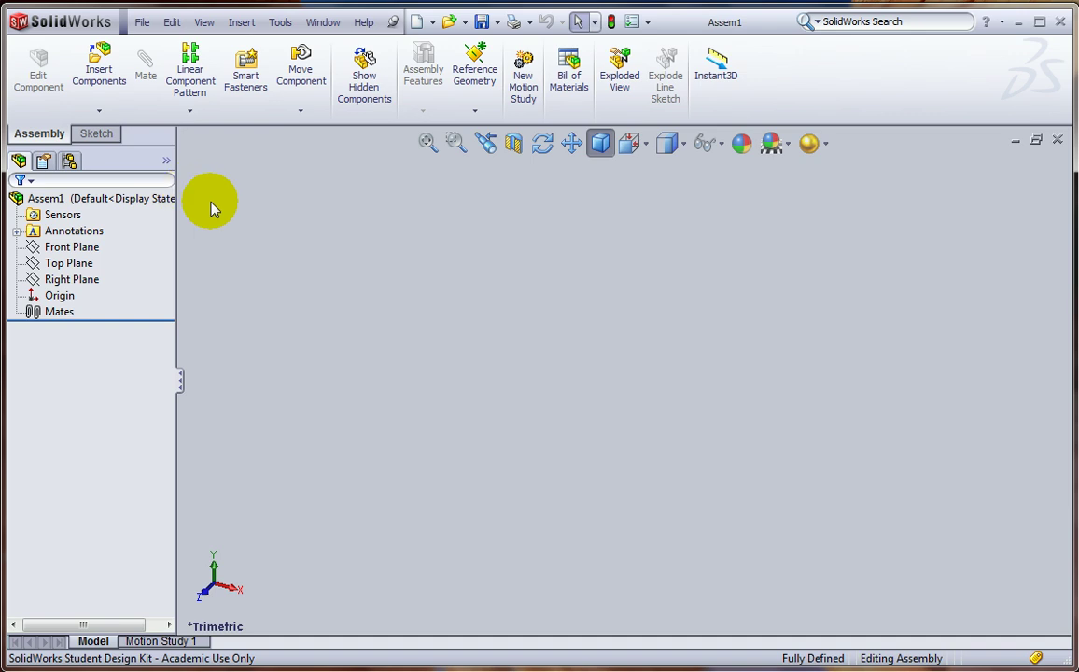
{"action": "left_click", "coordinate": [789, 145]}
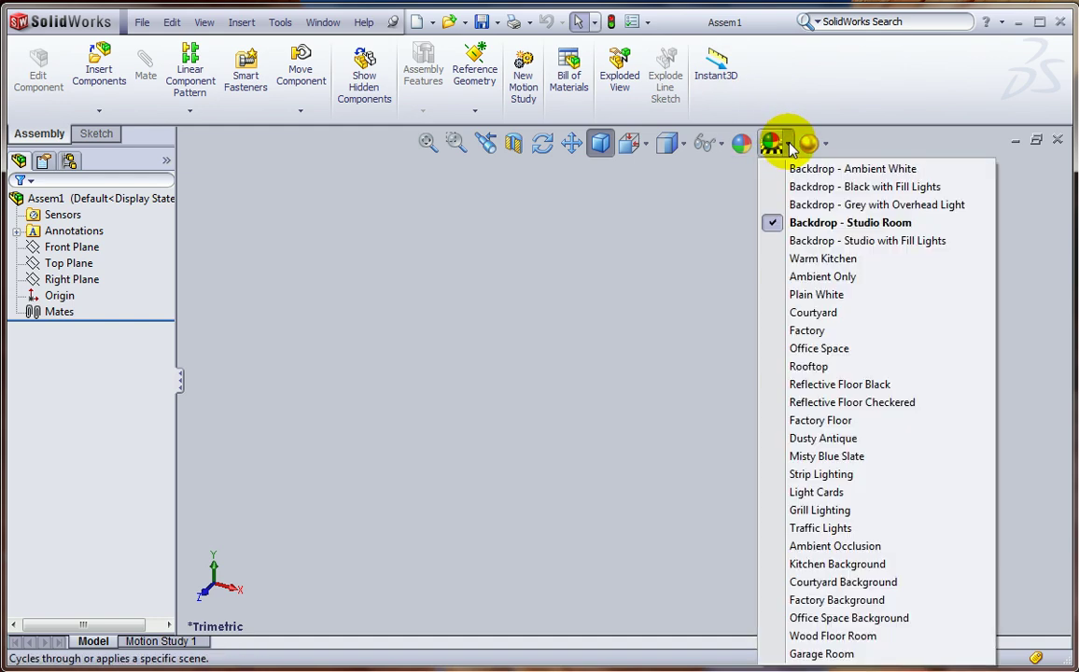
{"action": "left_click", "coordinate": [819, 295]}
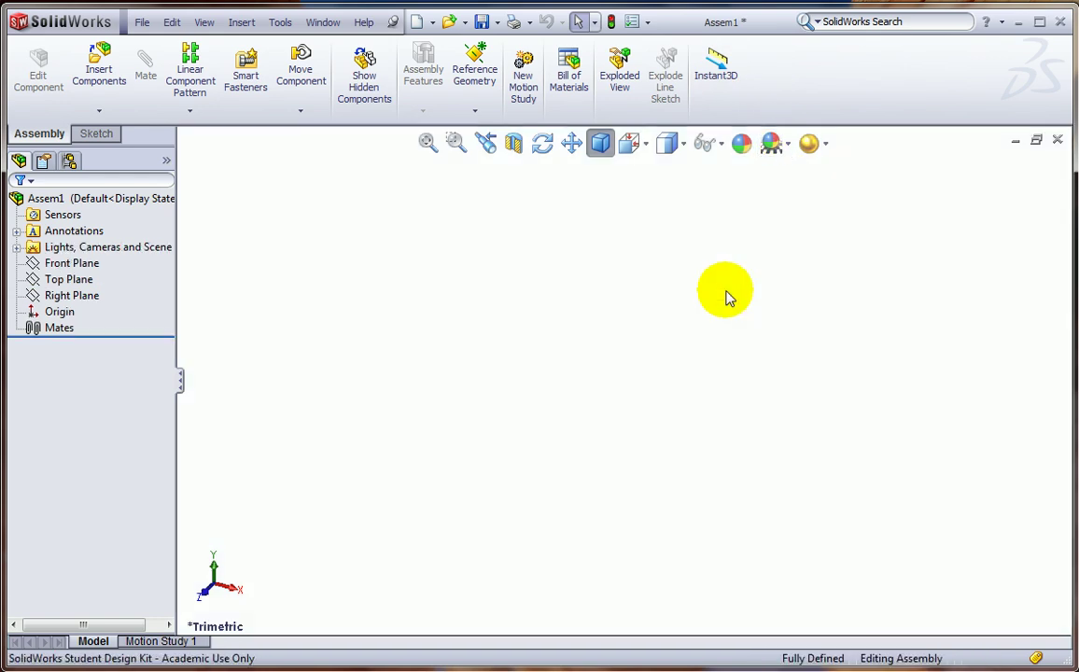
Set the basic length decimals to .123 in the units of the assembly's document properties
{"action": "left_click", "coordinate": [649, 23]}
{"action": "left_click", "coordinate": [643, 41]}
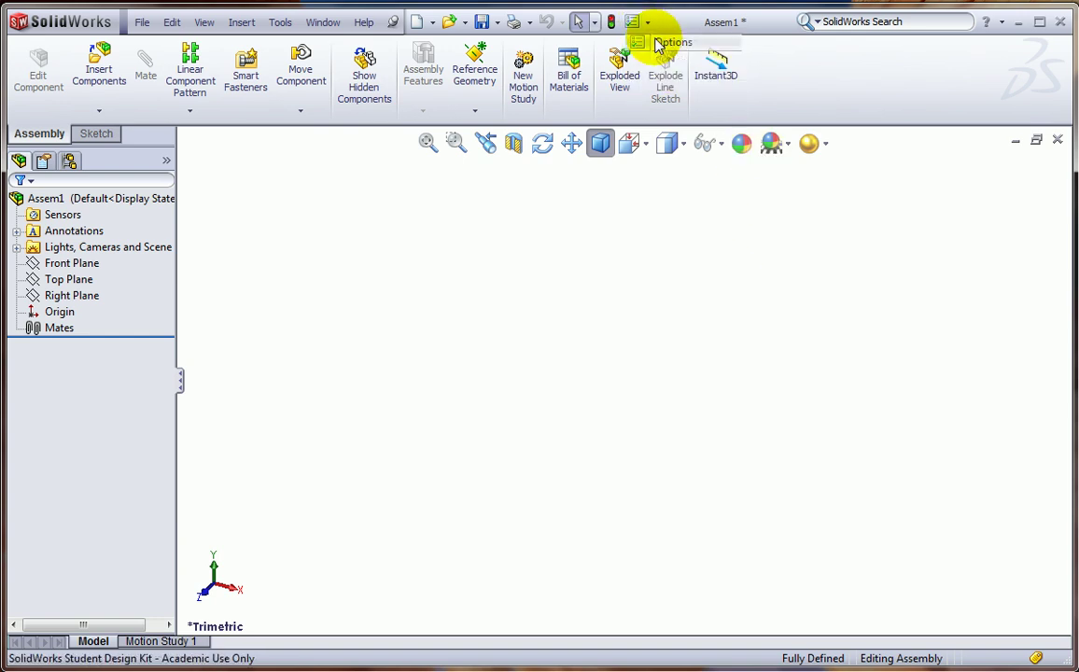
{"action": "left_click", "coordinate": [229, 44]}
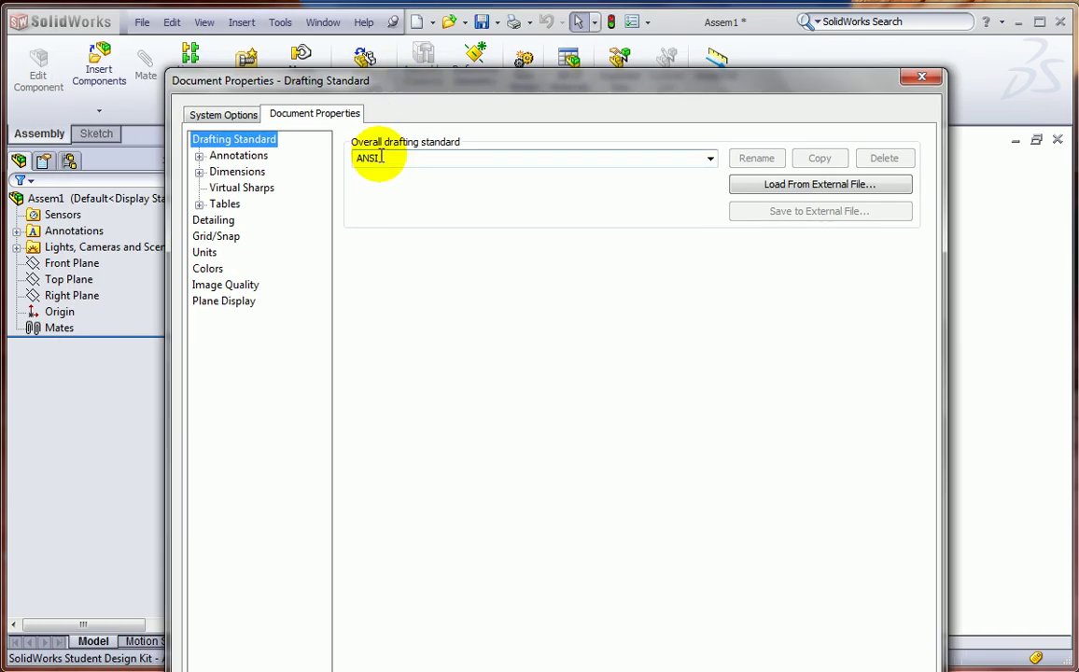
{"action": "left_click", "coordinate": [215, 257]}
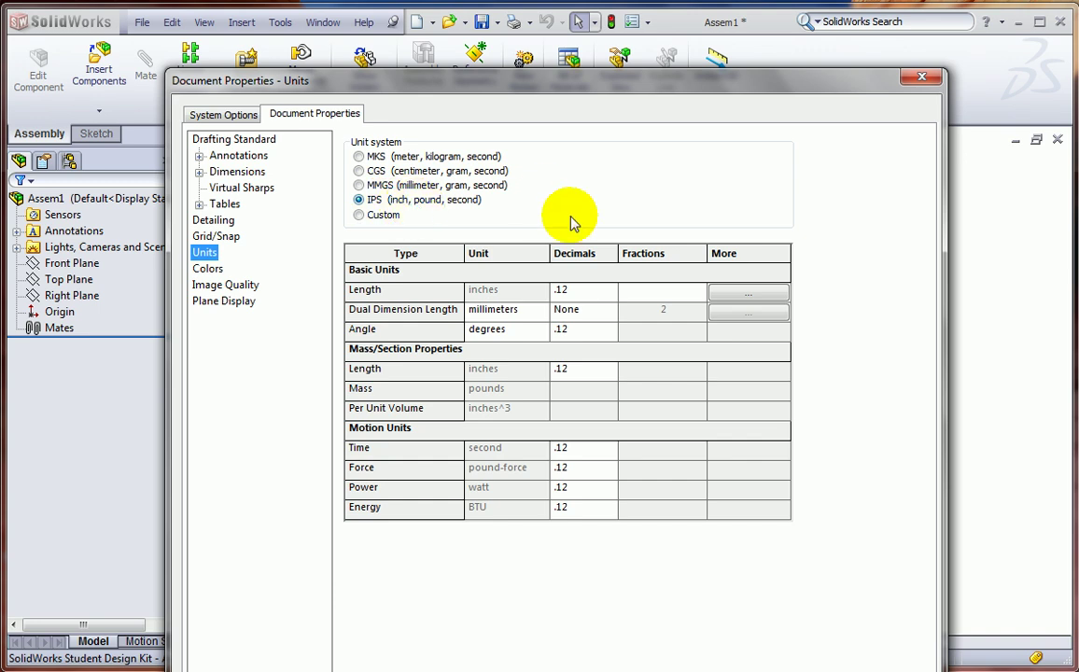
{"action": "left_click", "coordinate": [579, 290]}
{"action": "left_click", "coordinate": [609, 294]}
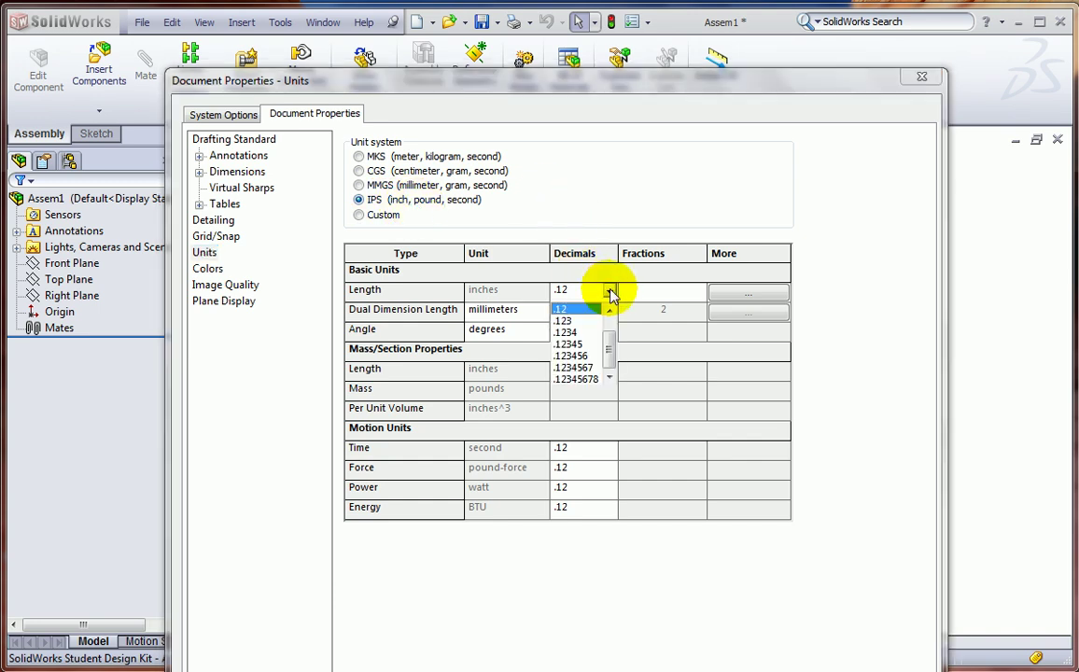
{"action": "left_click", "coordinate": [571, 326]}
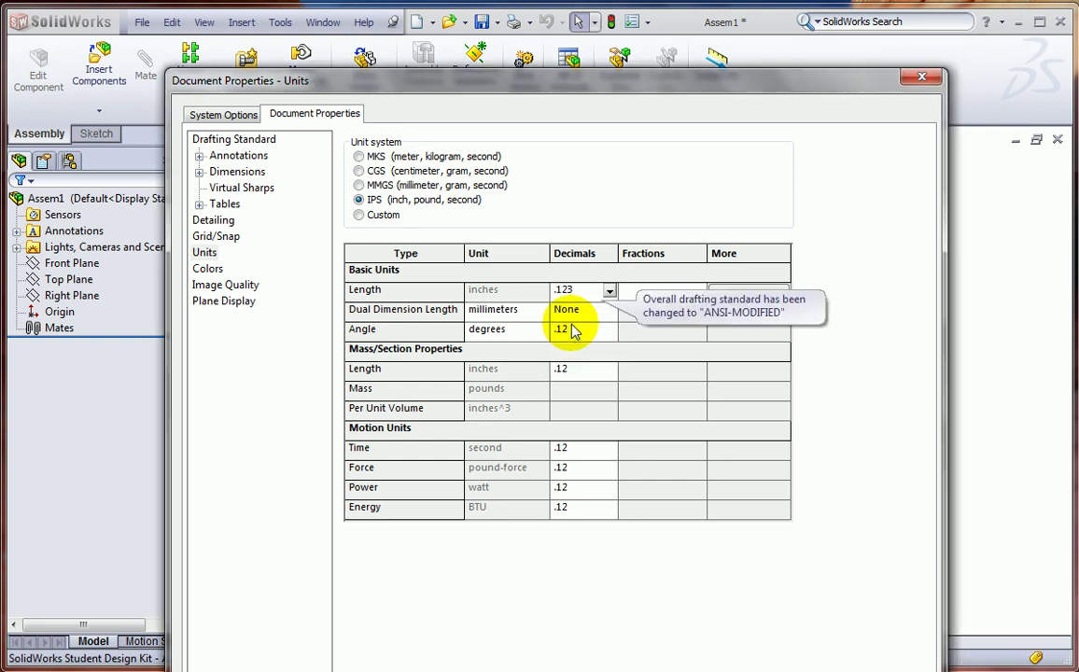
Set the assembly's angle decimals to None and apply the document properties
{"action": "left_click", "coordinate": [609, 331]}
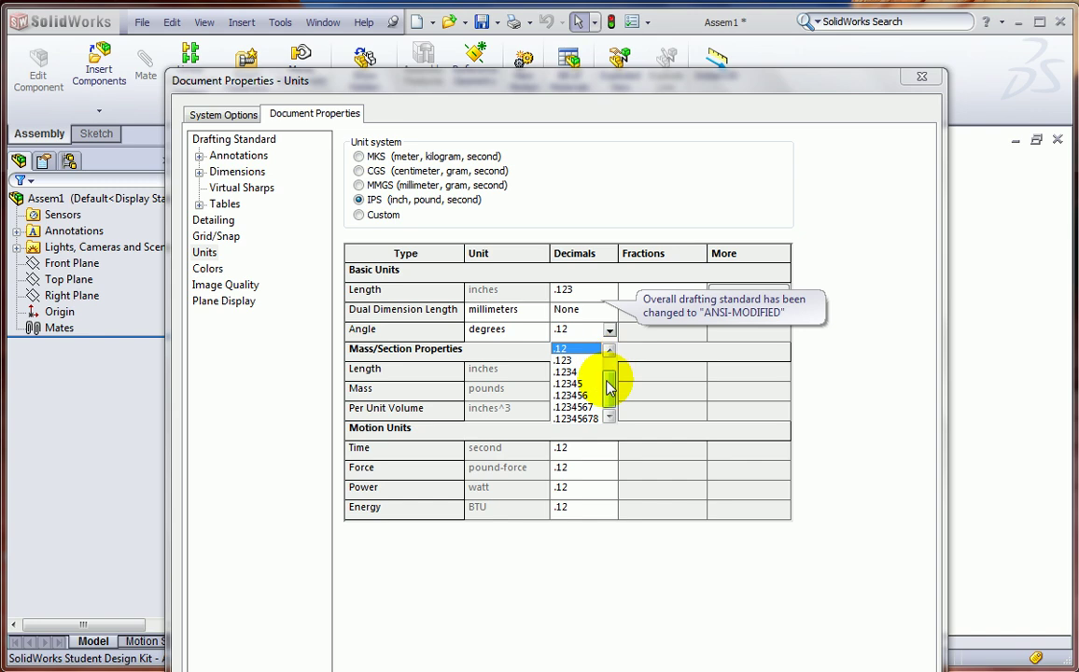
{"action": "left_click", "coordinate": [609, 350]}
{"action": "left_click", "coordinate": [609, 350]}
{"action": "left_click", "coordinate": [566, 347]}
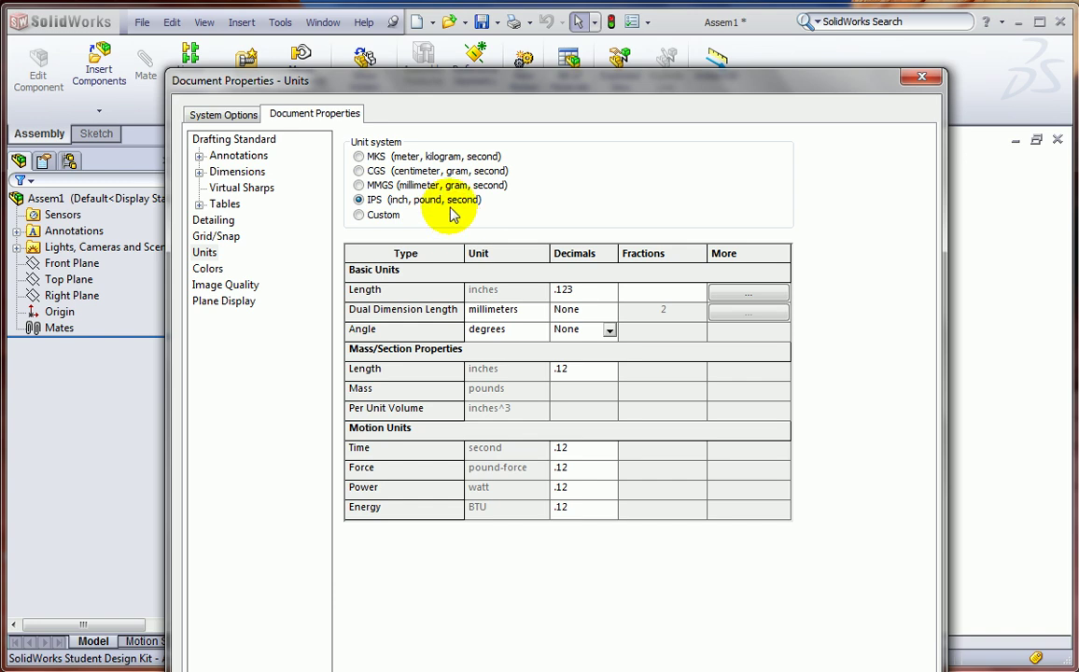
{"action": "left_click_drag", "start_coordinate": [572, 83], "coordinate": [547, 10]}
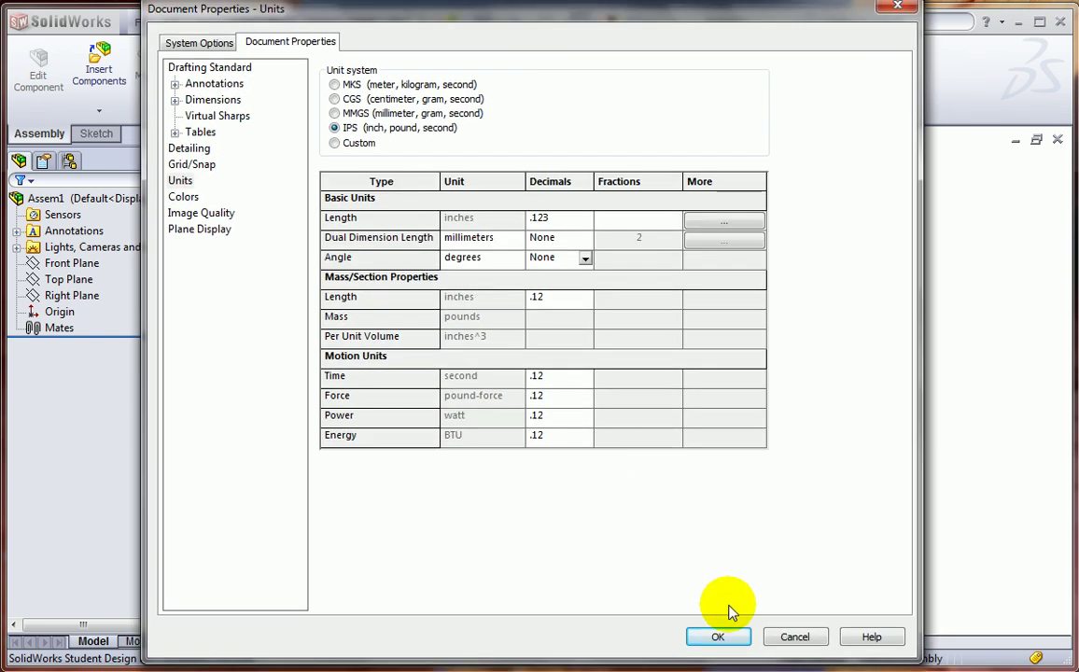
{"action": "left_click", "coordinate": [725, 638]}
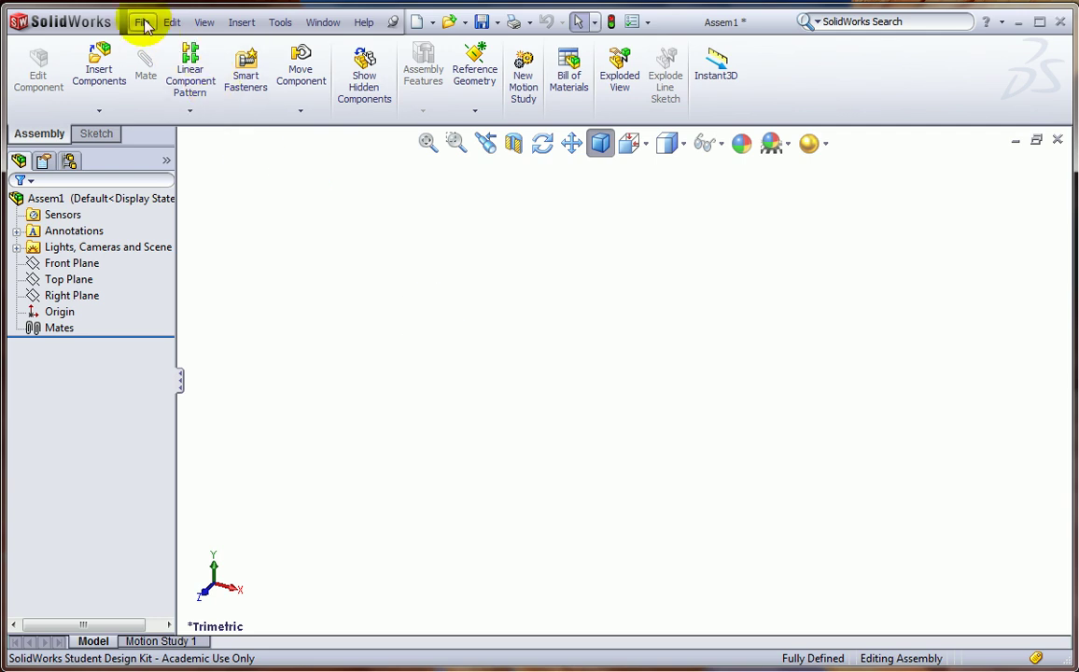
Save the assembly as an Assembly Templates (*.asmdot) file in the templates folder, replacing the existing Assembly.asmdot
{"action": "left_click", "coordinate": [143, 23]}
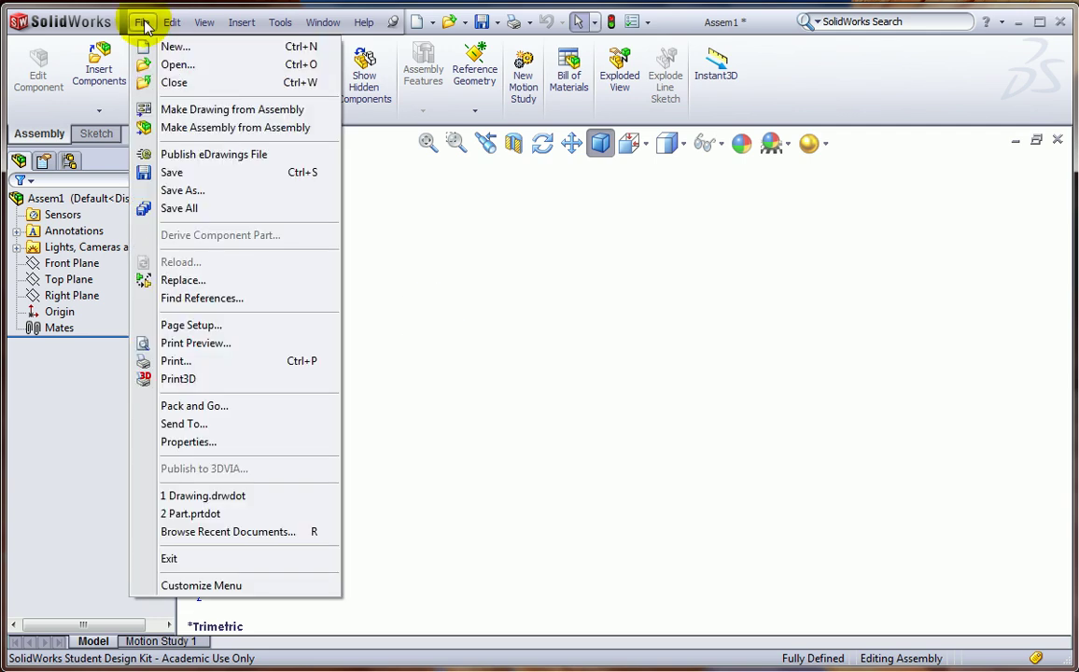
{"action": "left_click", "coordinate": [213, 196]}
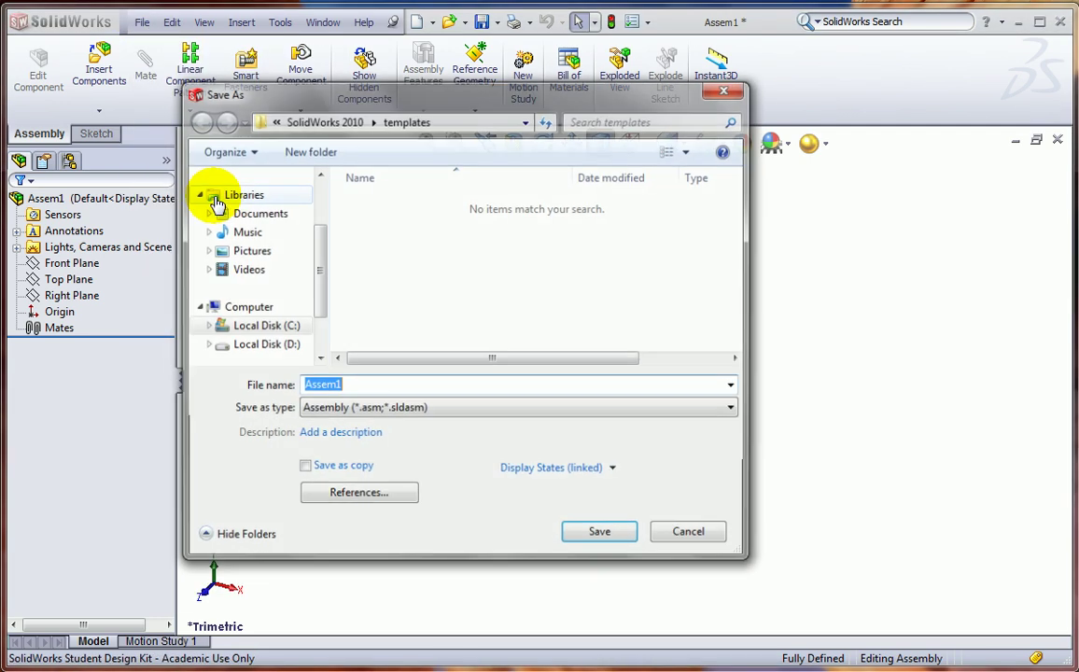
{"action": "left_click", "coordinate": [460, 416]}
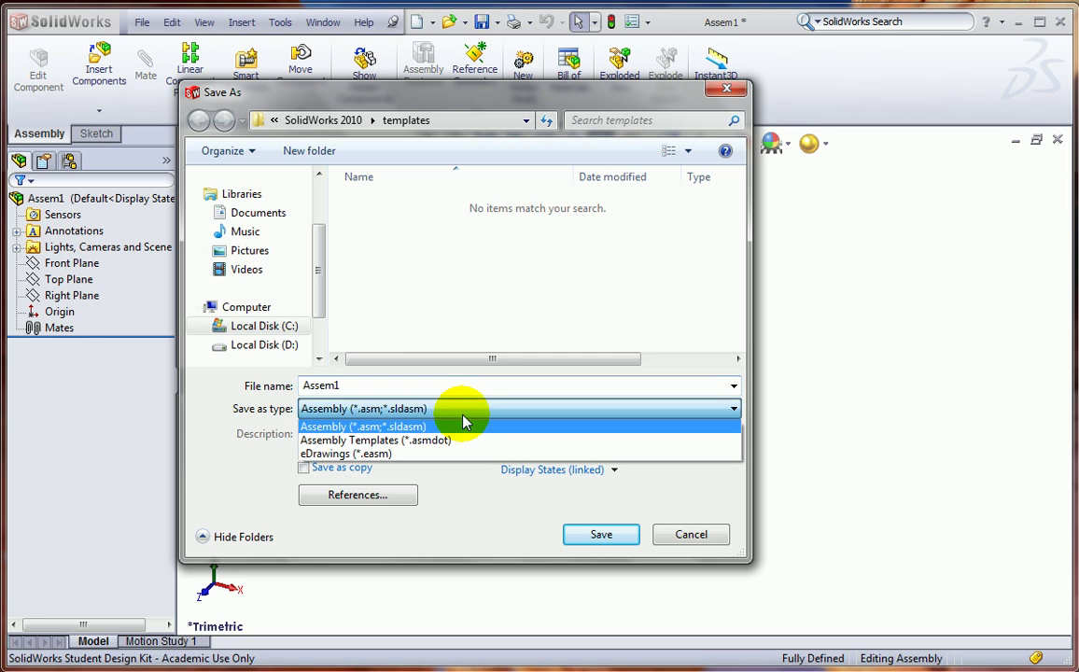
{"action": "left_click", "coordinate": [438, 440]}
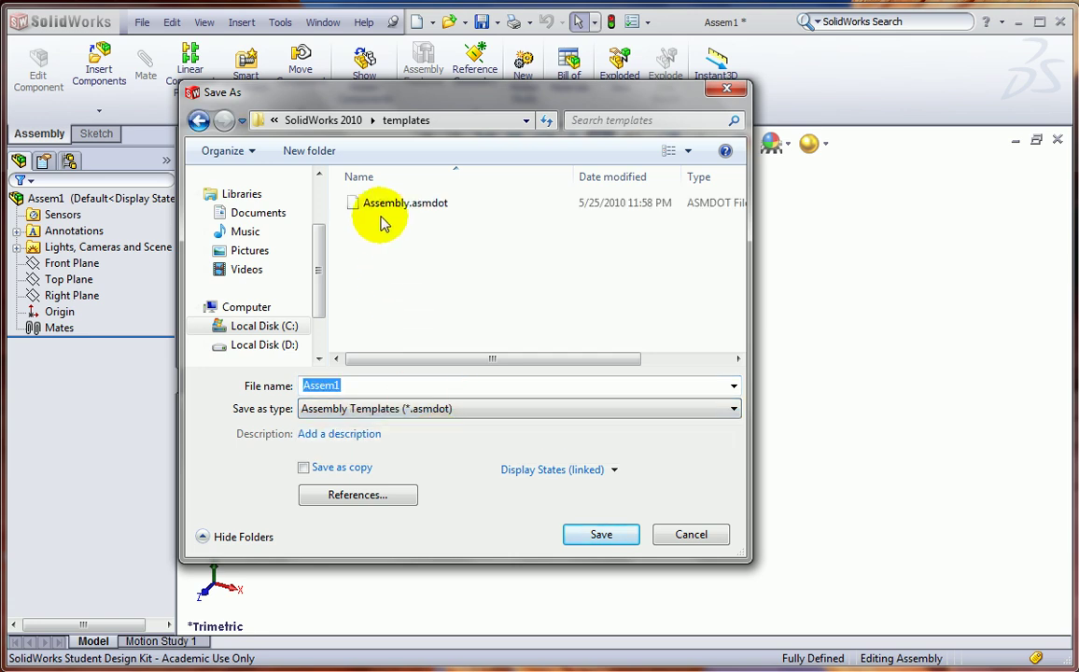
{"action": "left_click", "coordinate": [386, 205]}
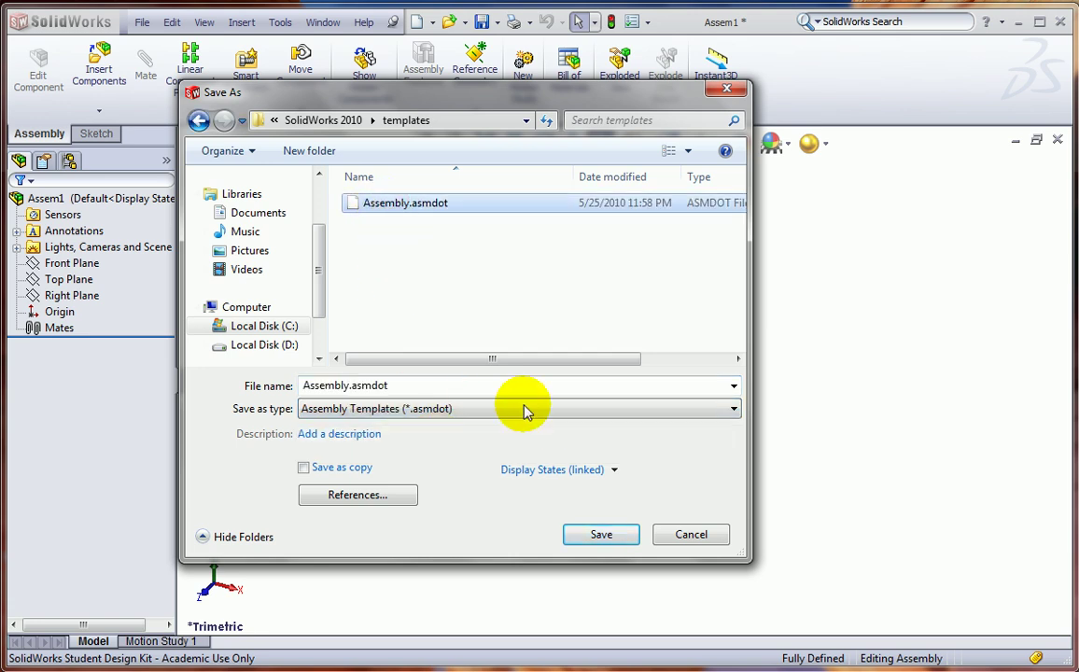
{"action": "left_click", "coordinate": [601, 535]}
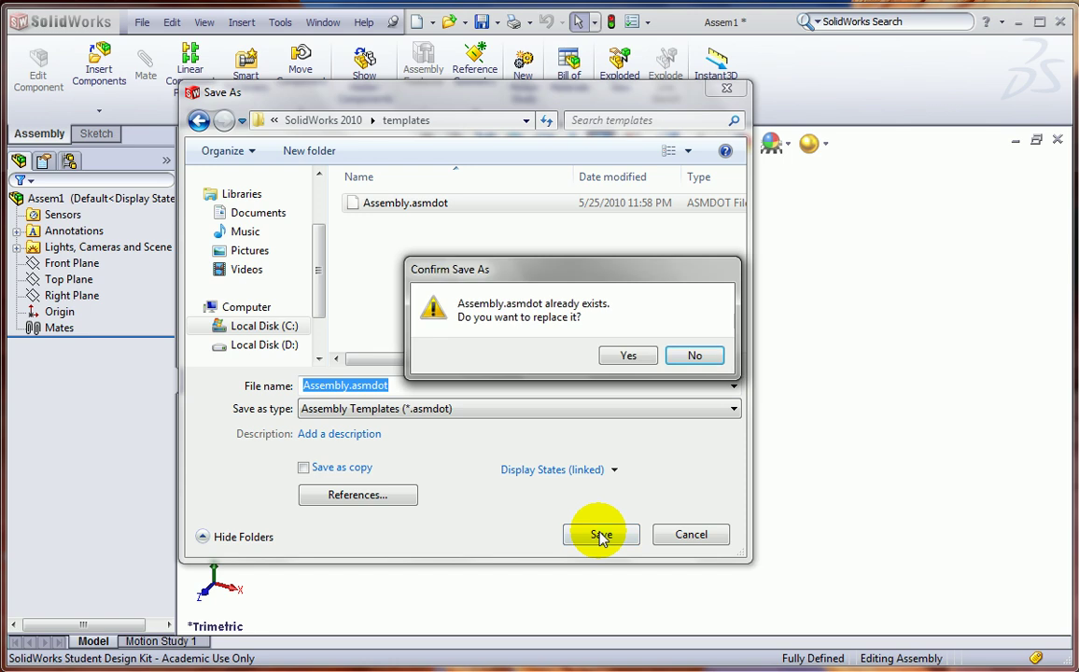
{"action": "left_click", "coordinate": [622, 356]}
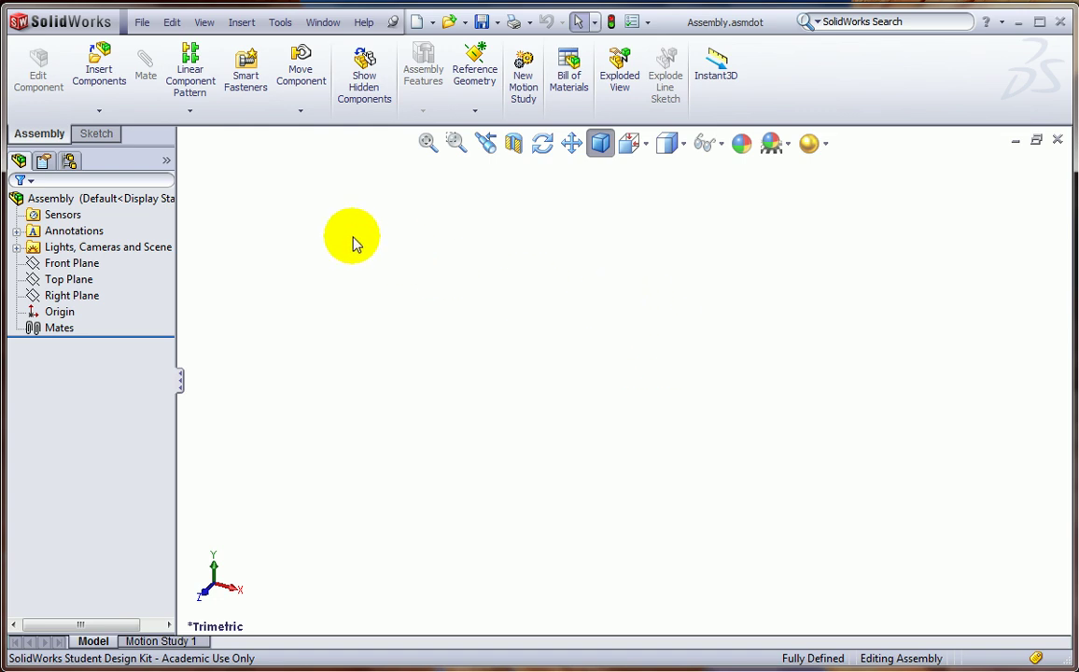
Open the Save As dialog for the assembly template
{"action": "left_click", "coordinate": [142, 23]}
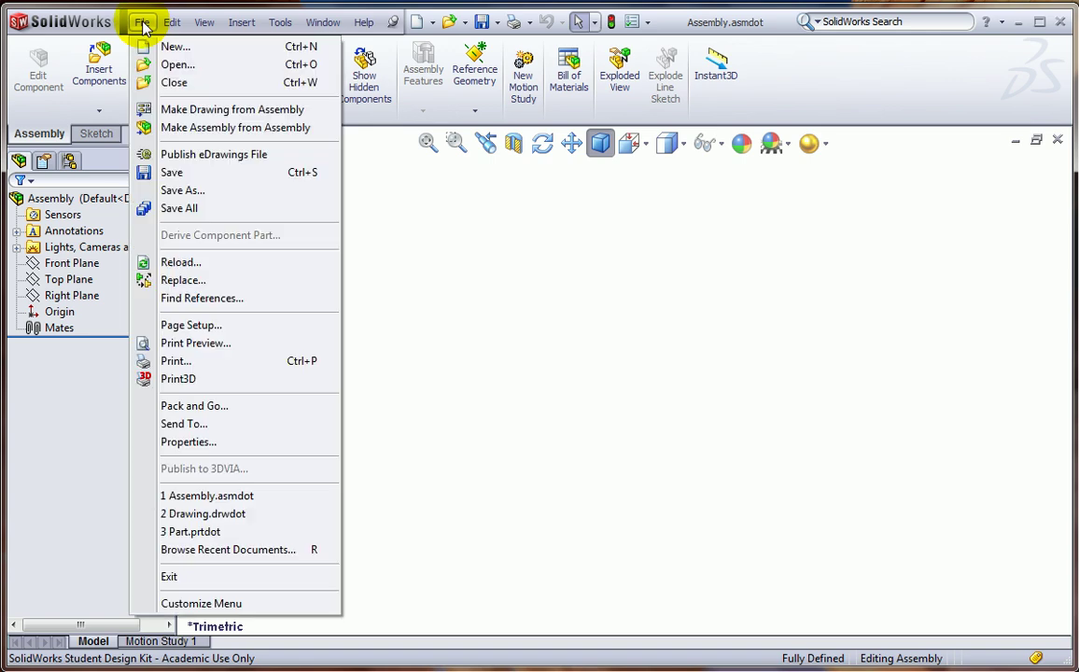
{"action": "left_click", "coordinate": [177, 192]}
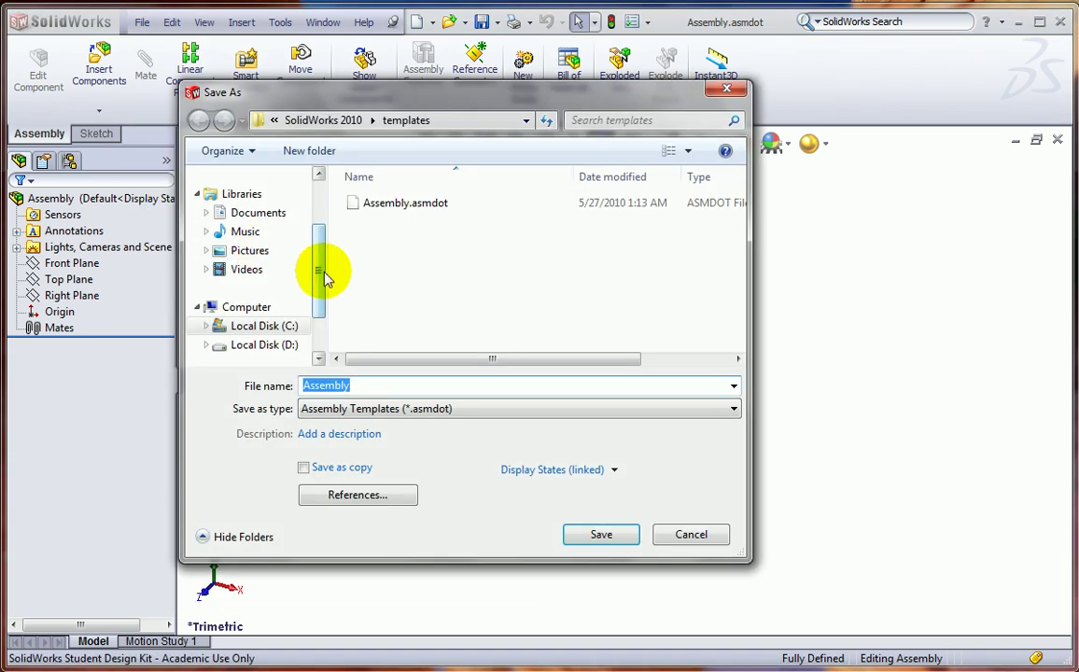